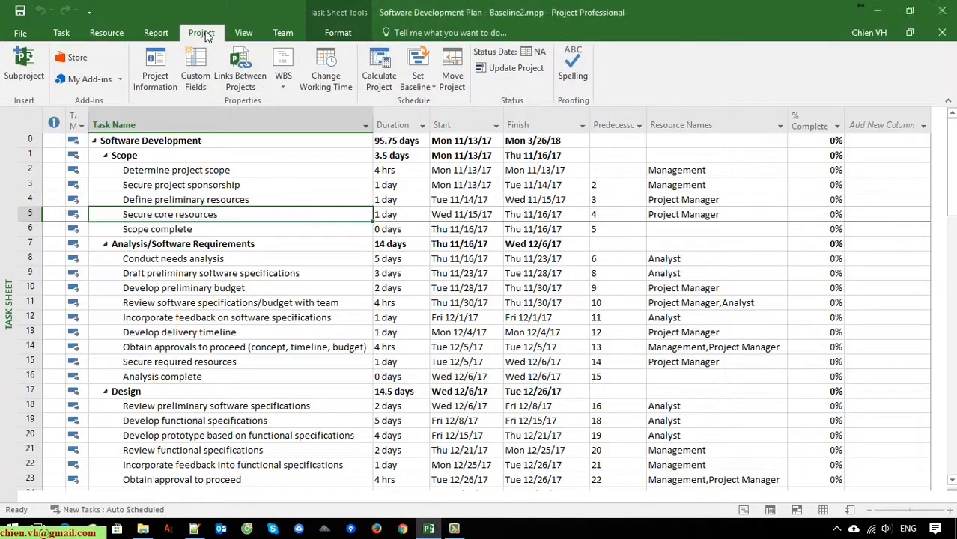
Examine the list of available baselines in the Set Baseline options without saving one
left_click(435, 89)
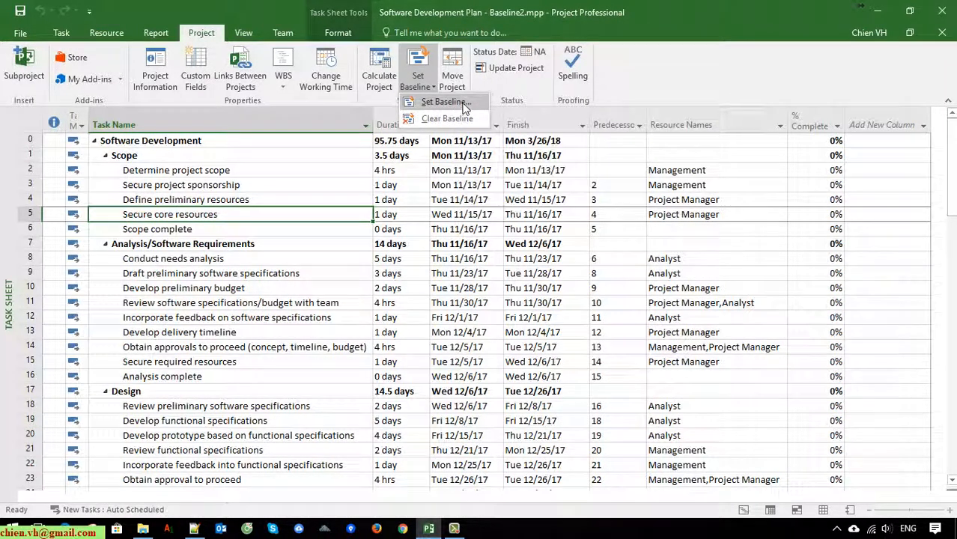
left_click(465, 105)
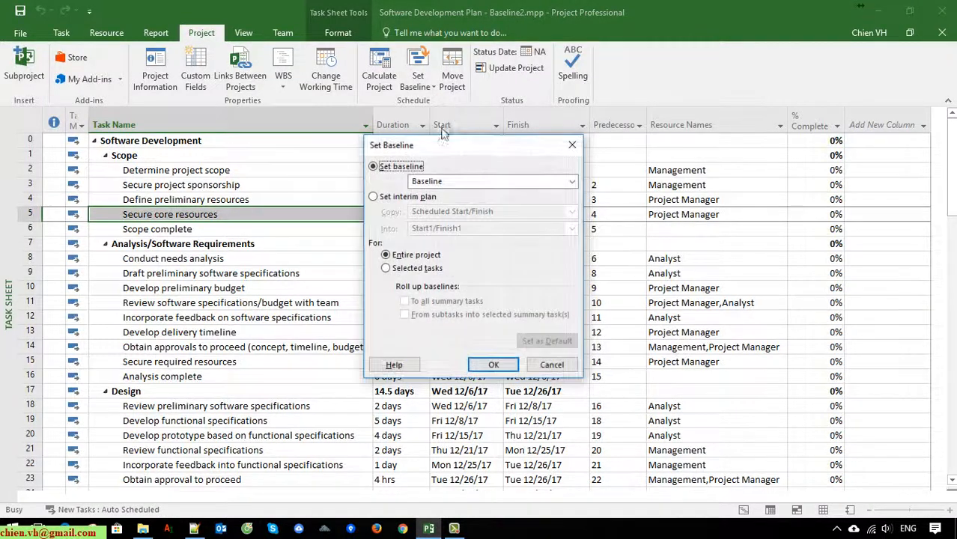
left_click_drag(452, 150, 419, 152)
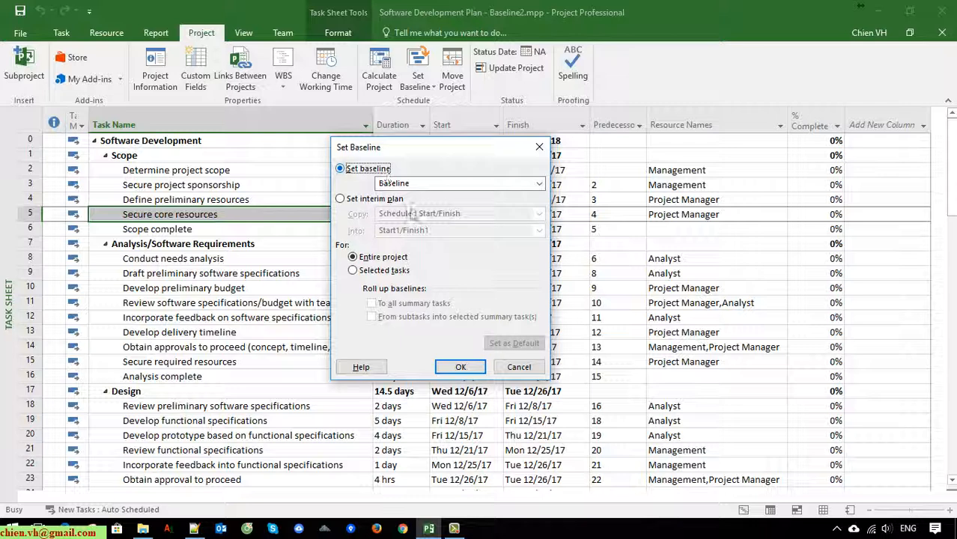
left_click(539, 184)
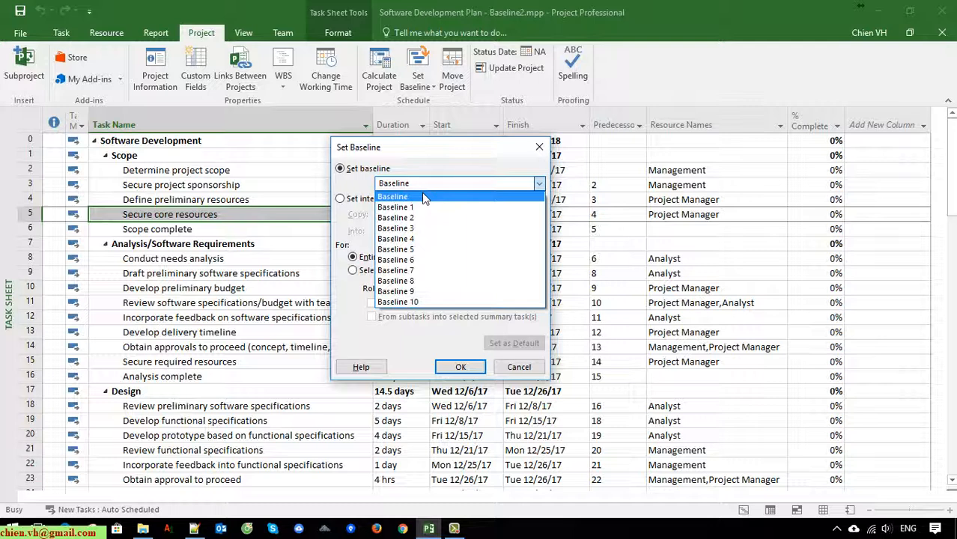
left_click(450, 148)
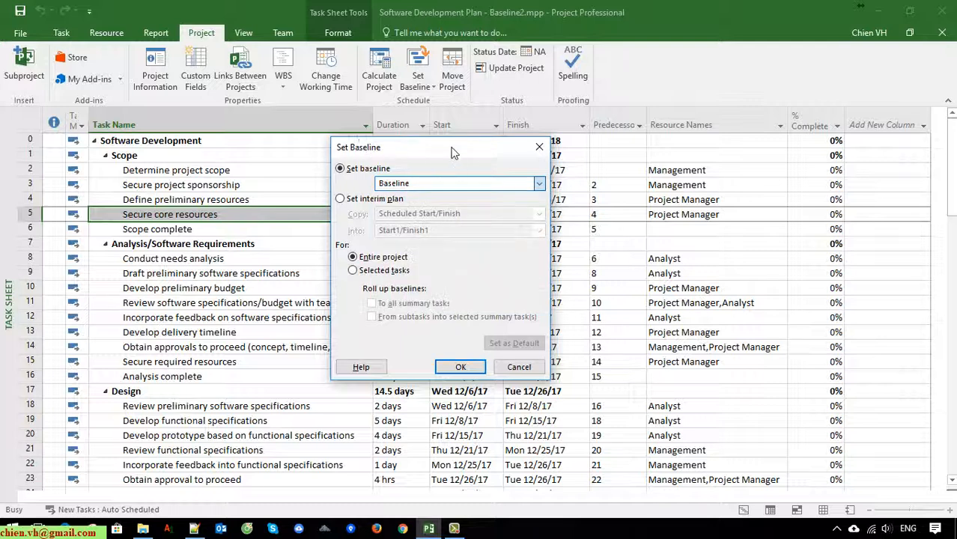
left_click(519, 366)
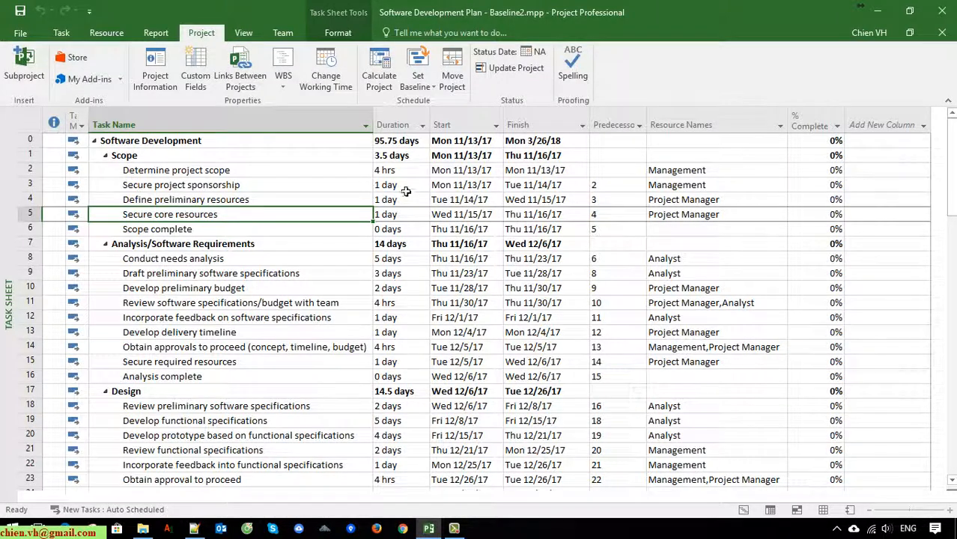
Set the default Baseline for the entire project
left_click(431, 88)
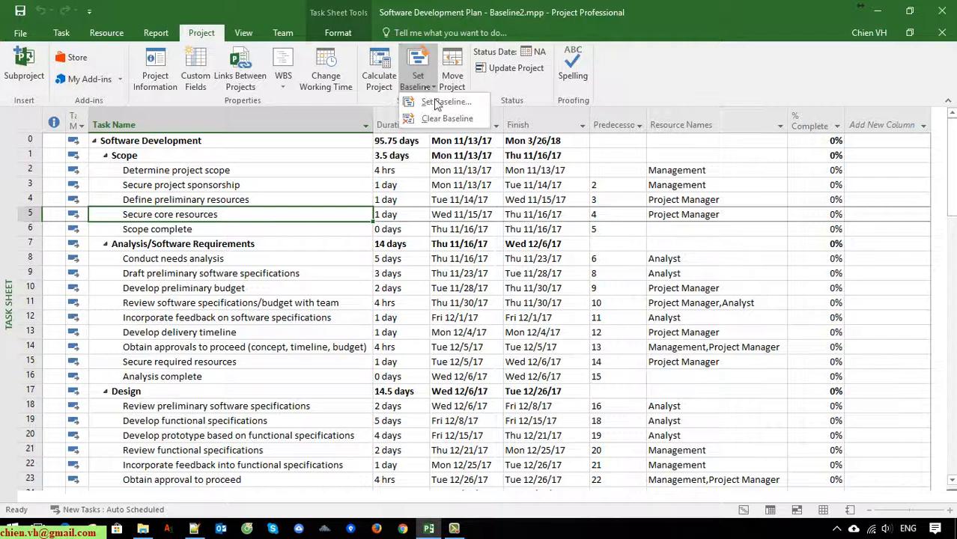
left_click(447, 104)
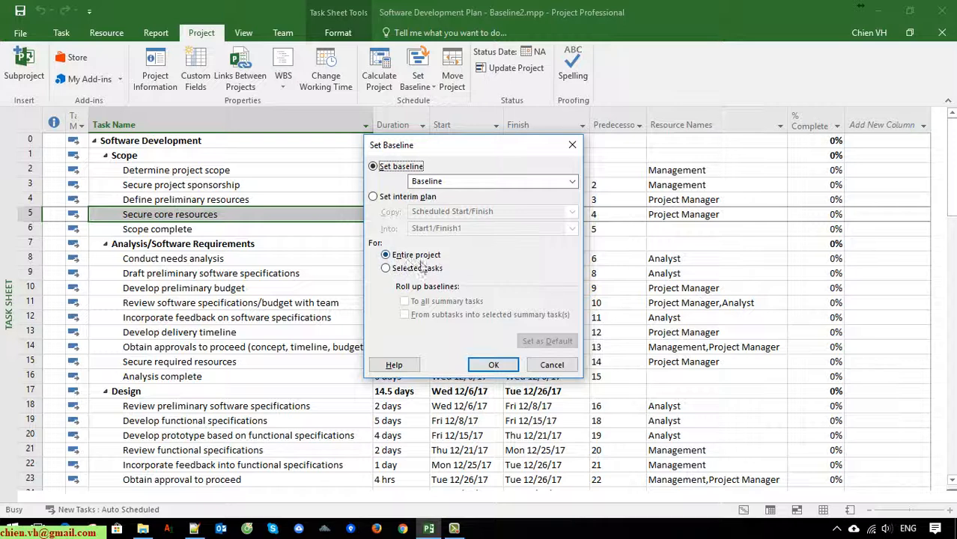
left_click(493, 367)
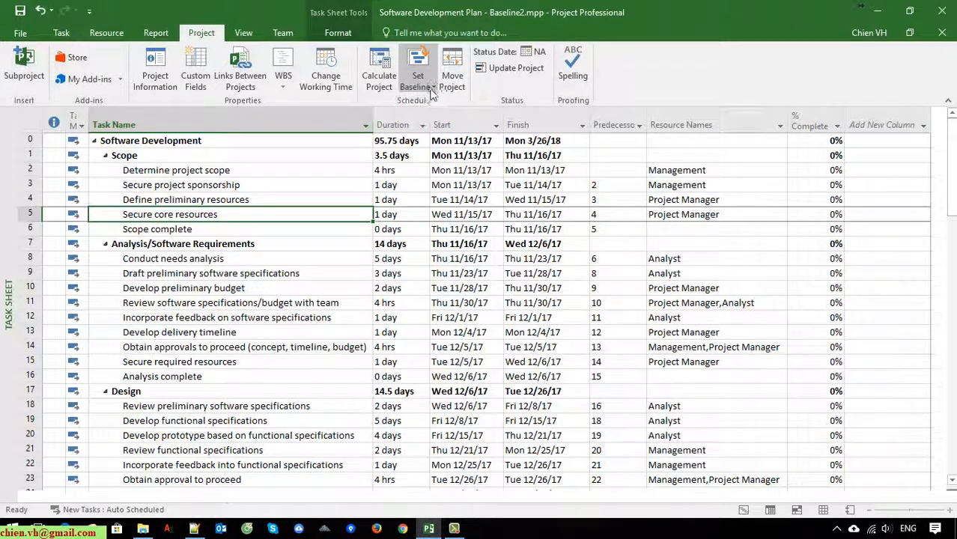
Check the last-saved date of the project's Baseline in the Set Baseline options, leaving the settings as they are
left_click(432, 87)
left_click(438, 100)
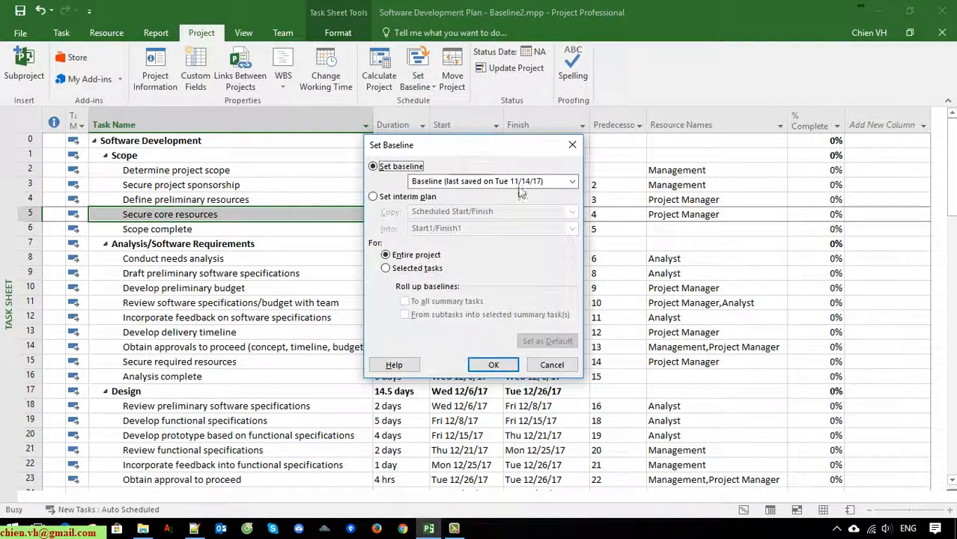
left_click(573, 184)
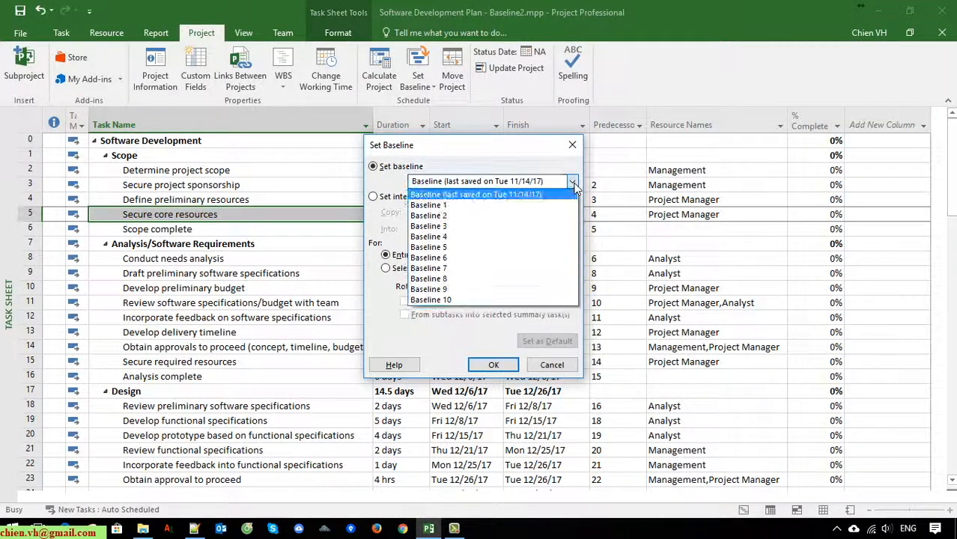
left_click(573, 185)
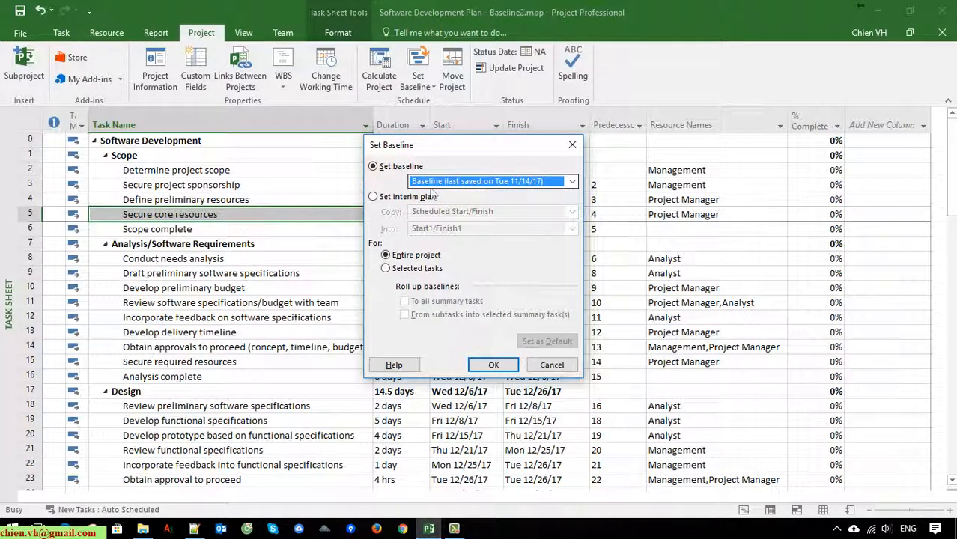
left_click(566, 369)
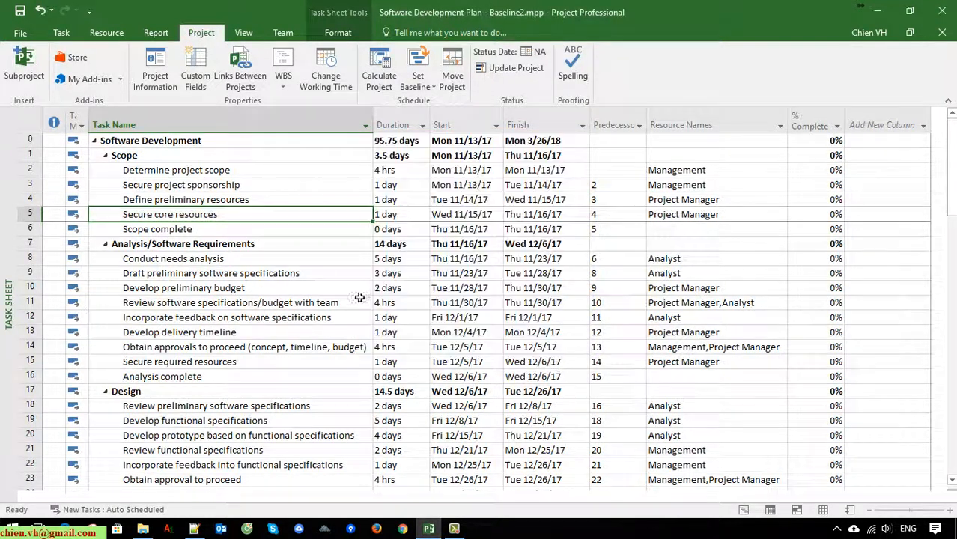
Review the project statistics, comparing current and baseline dates, duration, work and cost
left_click(157, 77)
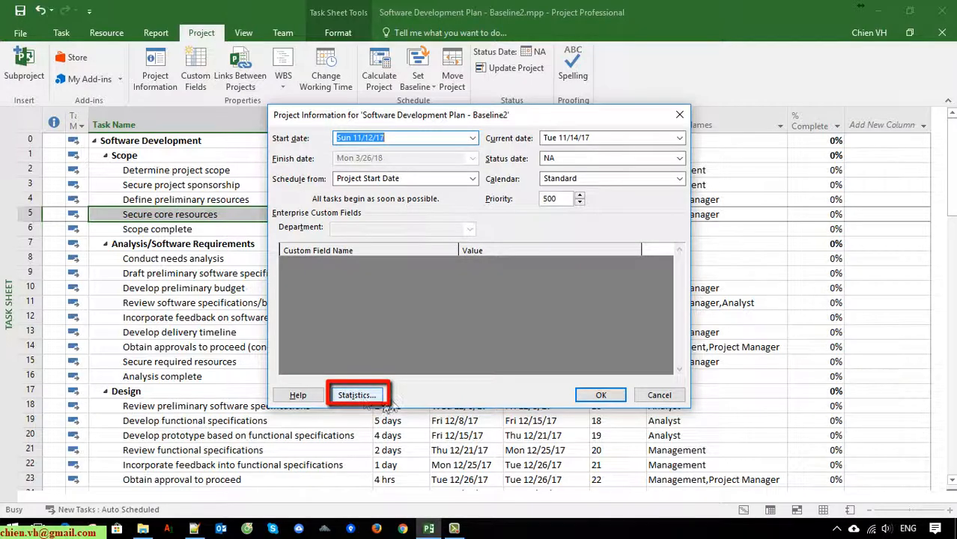
left_click(374, 396)
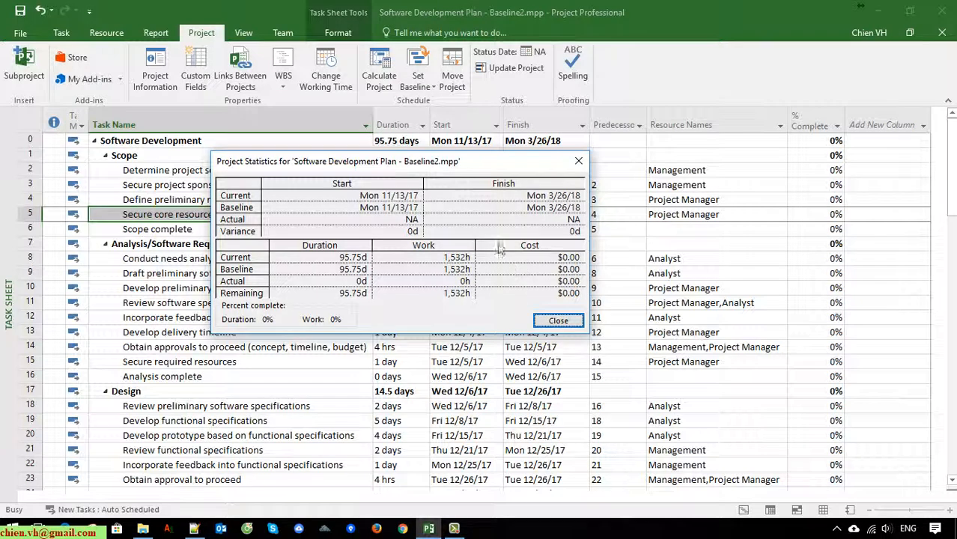
left_click_drag(441, 162, 492, 120)
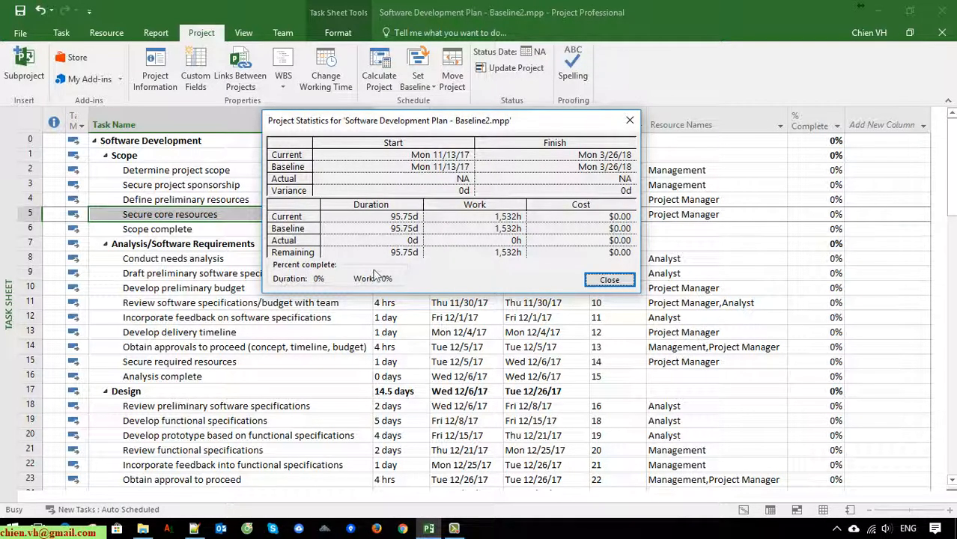
left_click(609, 280)
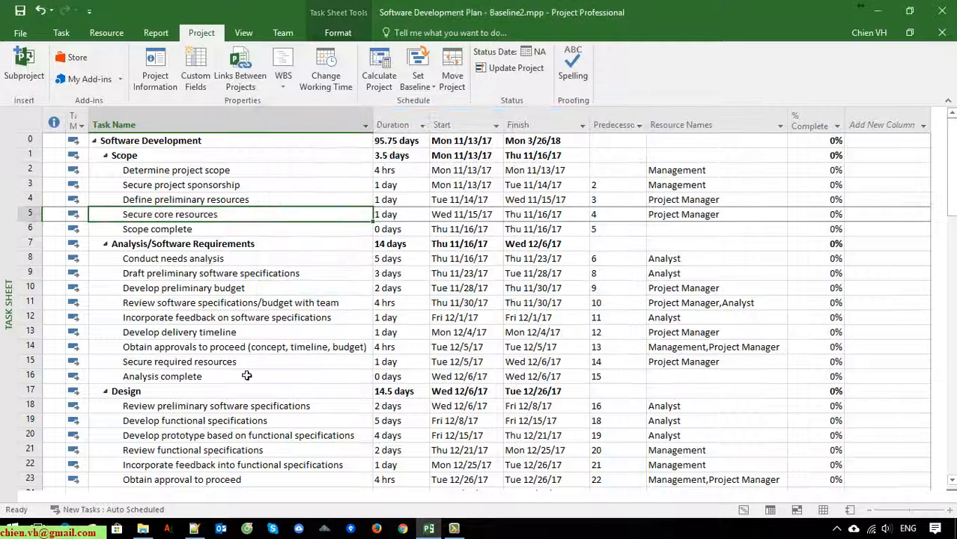
Mark tasks 2 to 6 under Scope, from Determine project scope to Scope complete, as 100% complete
left_click(247, 377)
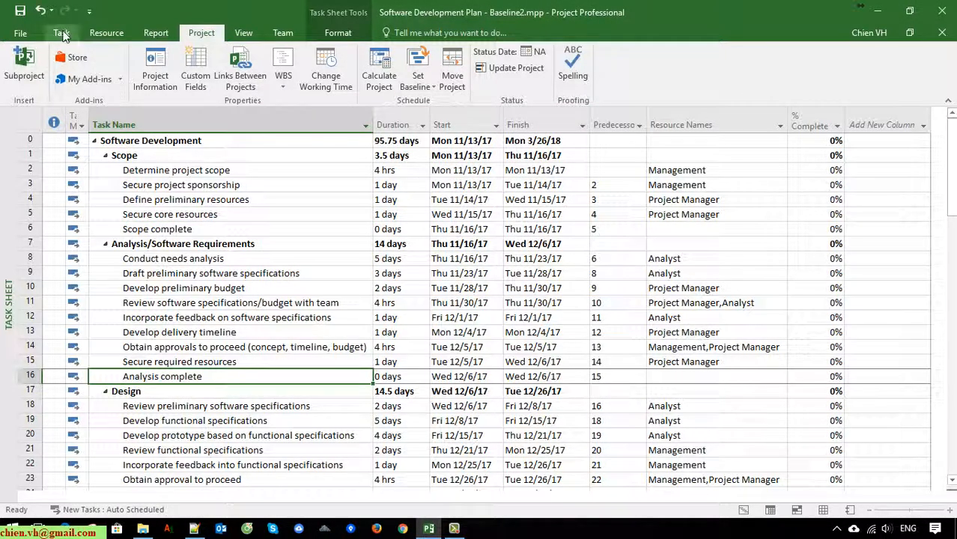
left_click(61, 33)
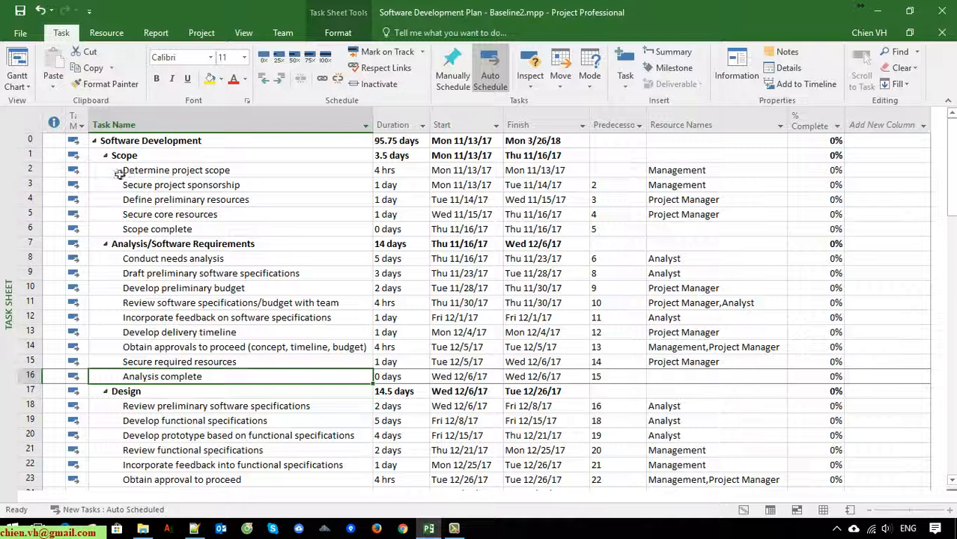
left_click_drag(42, 174, 48, 240)
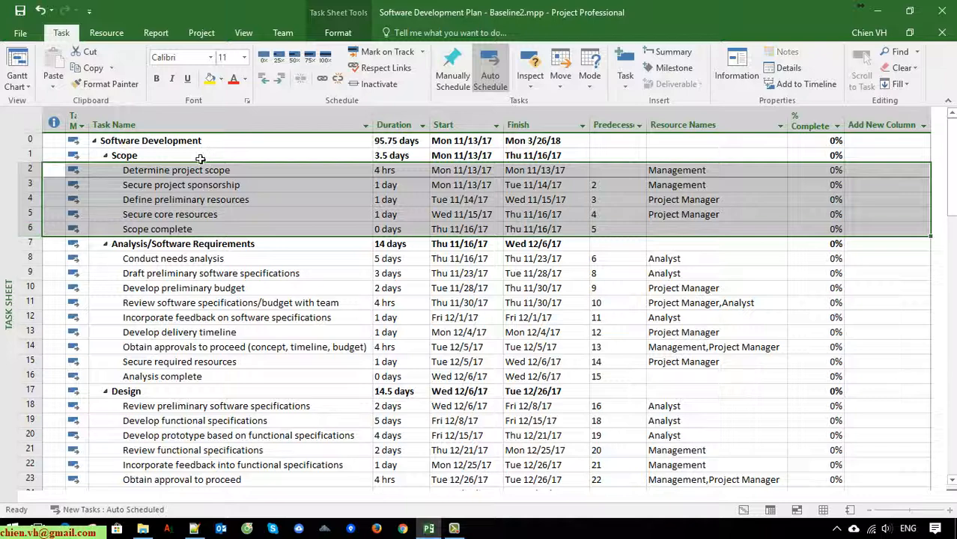
left_click(326, 60)
left_click(251, 350)
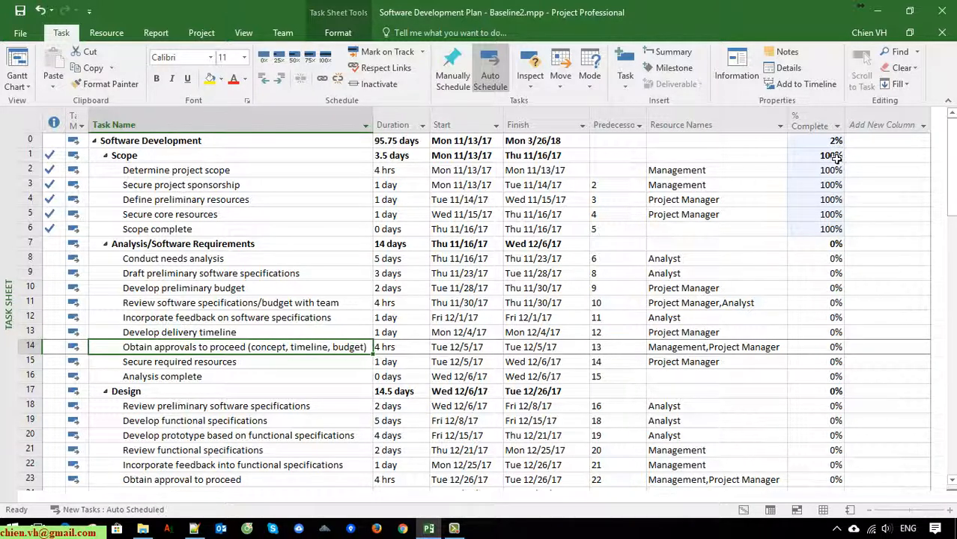
Examine the project statistics for the actual start, duration, work and percent complete against the baseline and the task list
left_click(201, 33)
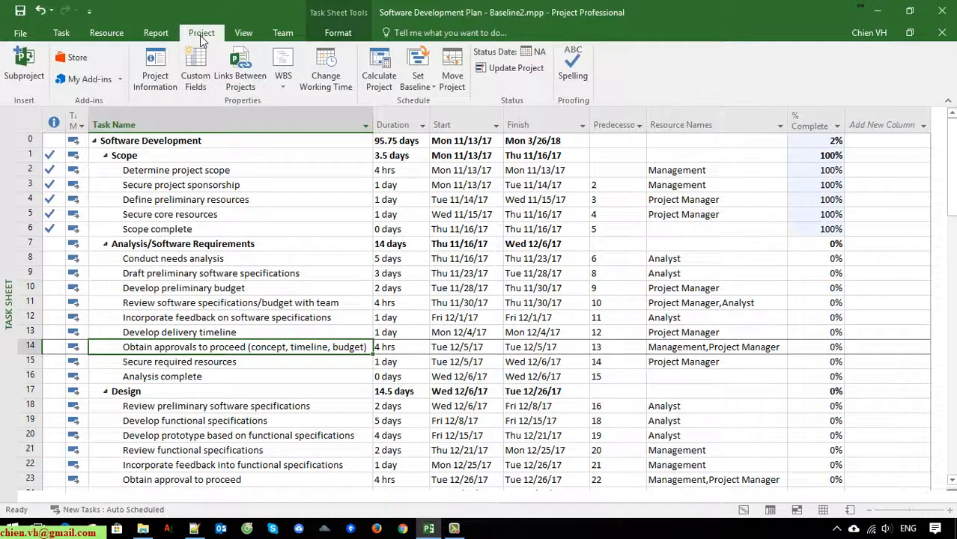
left_click(155, 69)
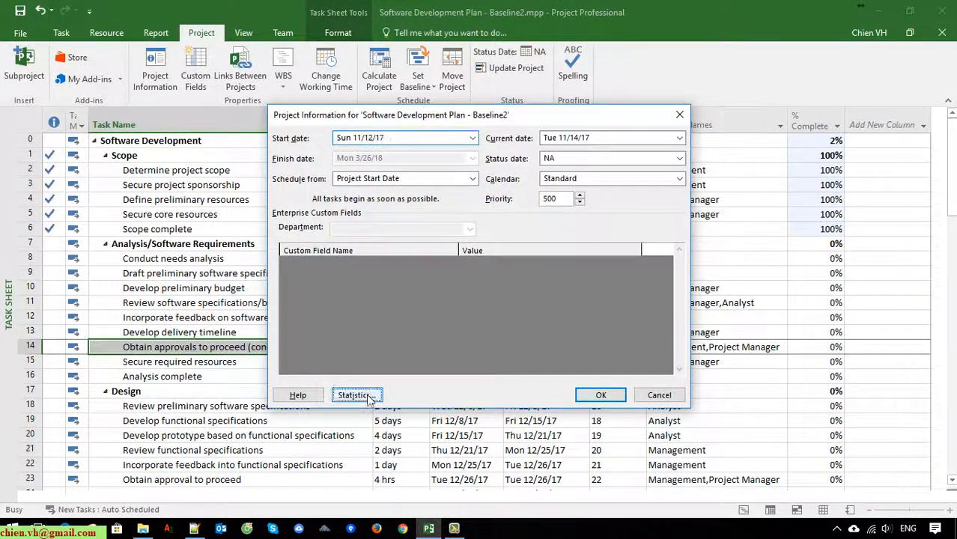
left_click(353, 395)
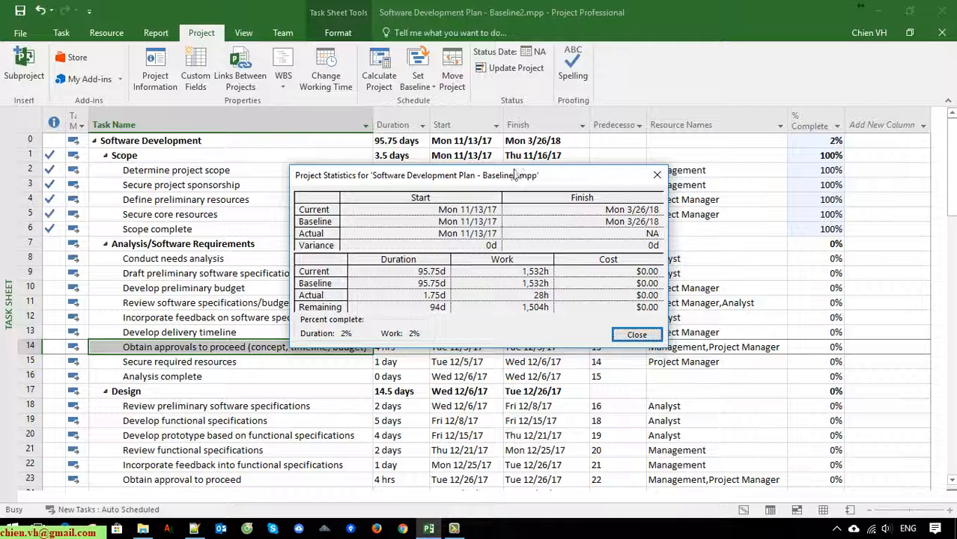
left_click_drag(515, 171, 399, 145)
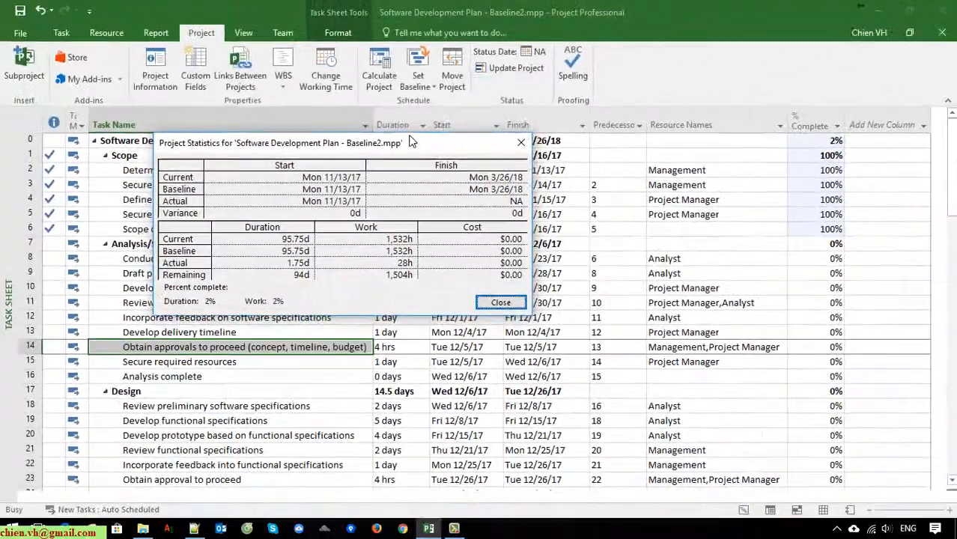
left_click_drag(635, 104, 605, 55)
left_click_drag(397, 127, 419, 336)
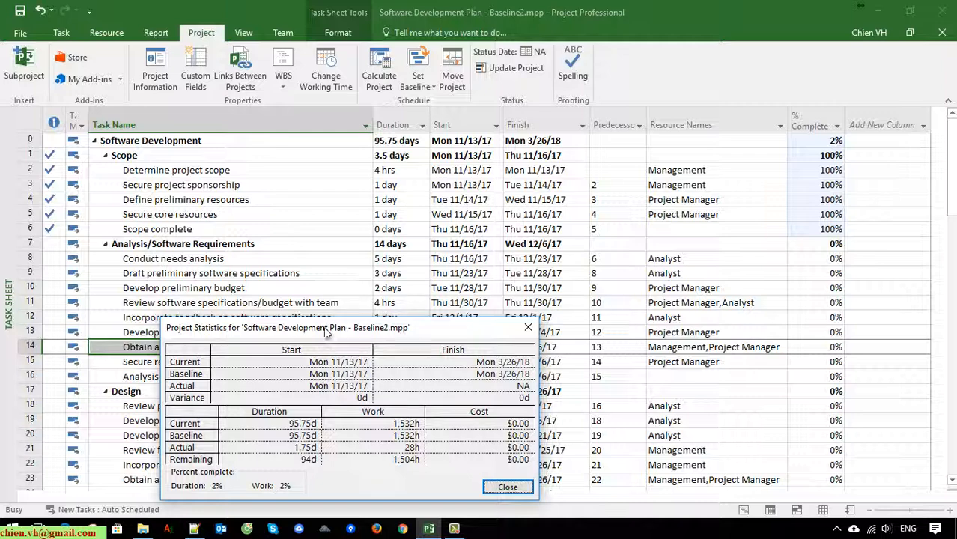
left_click_drag(327, 334, 356, 341)
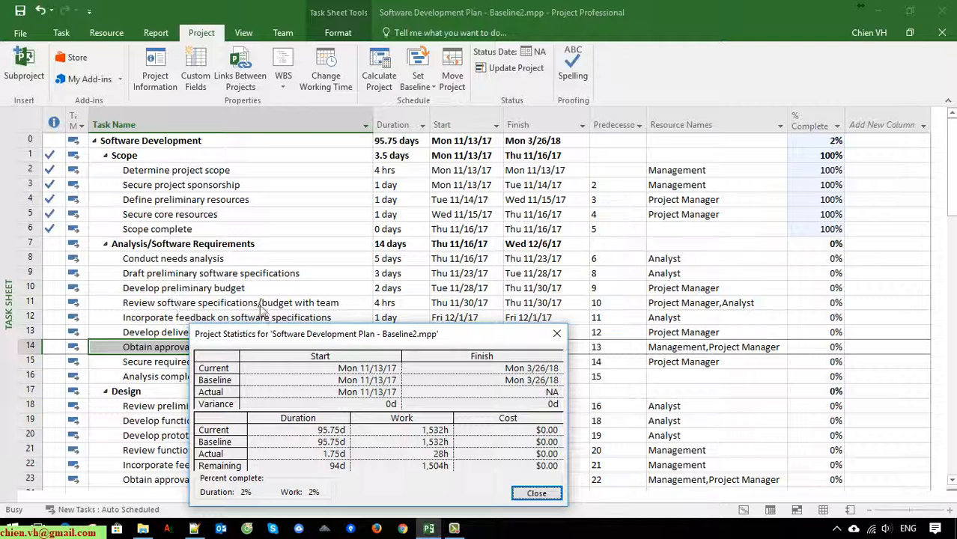
left_click_drag(345, 337, 390, 195)
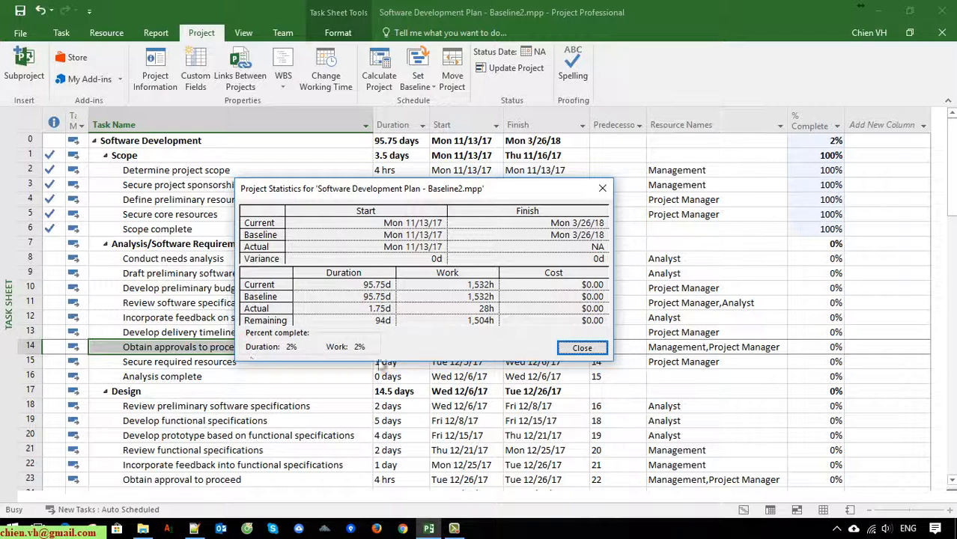
left_click_drag(488, 196, 513, 251)
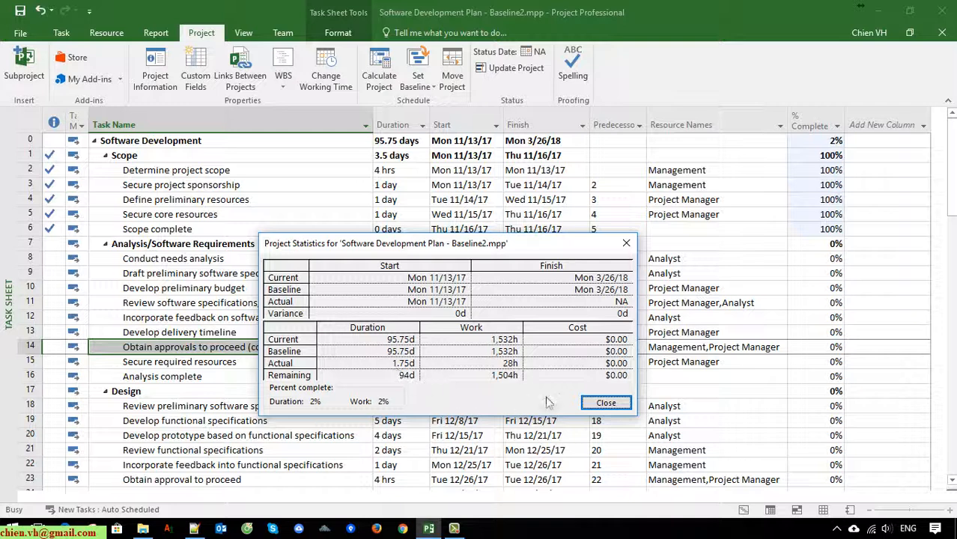
left_click(606, 404)
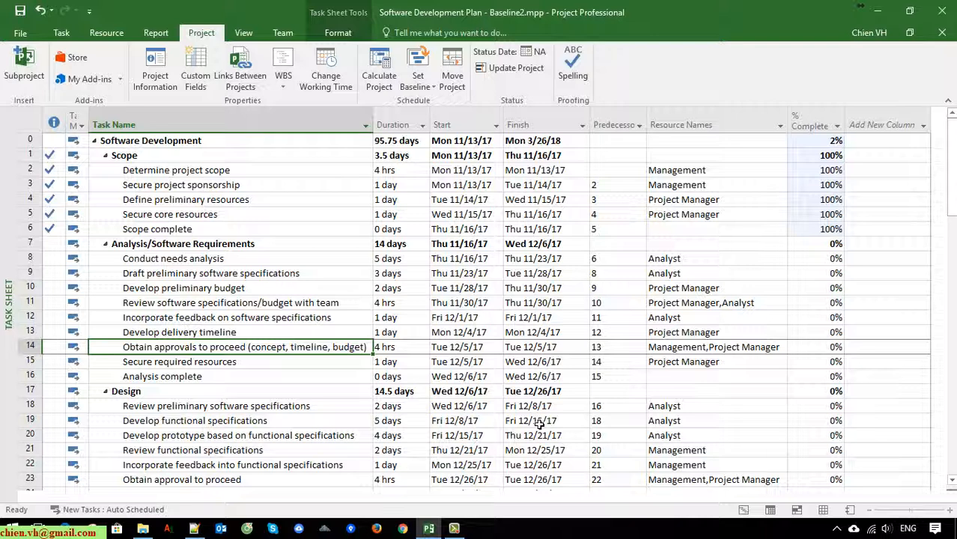
Set the duration of the Secure required resources task to 2 days
left_click(405, 362)
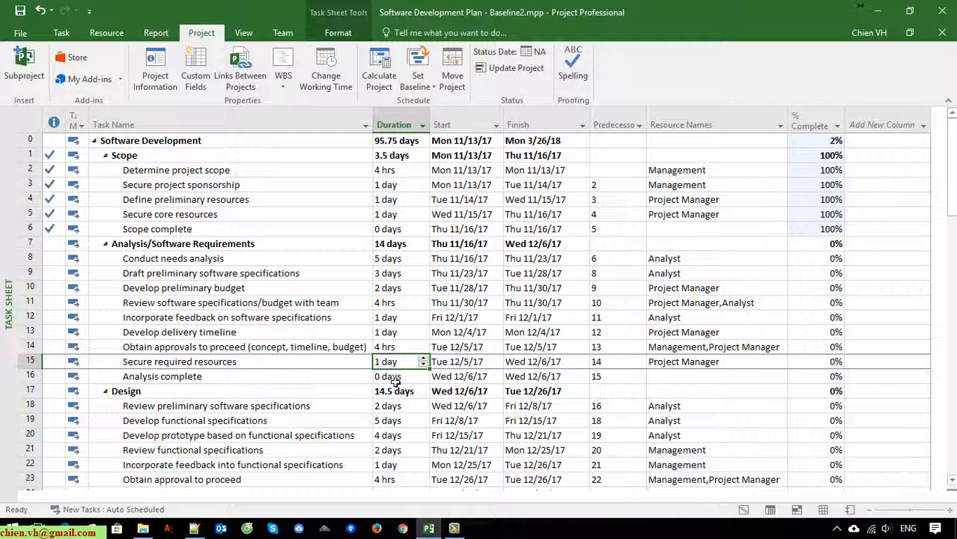
left_click(423, 359)
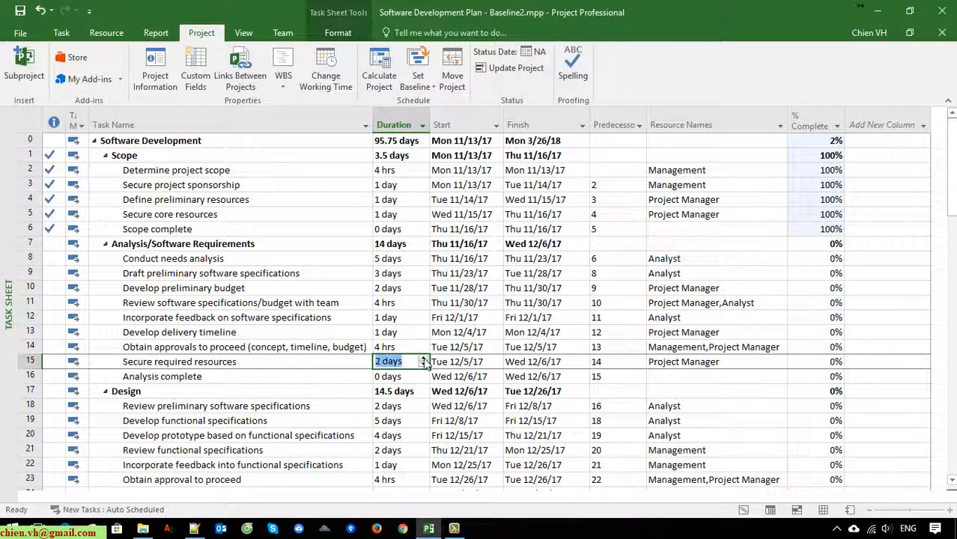
left_click(338, 390)
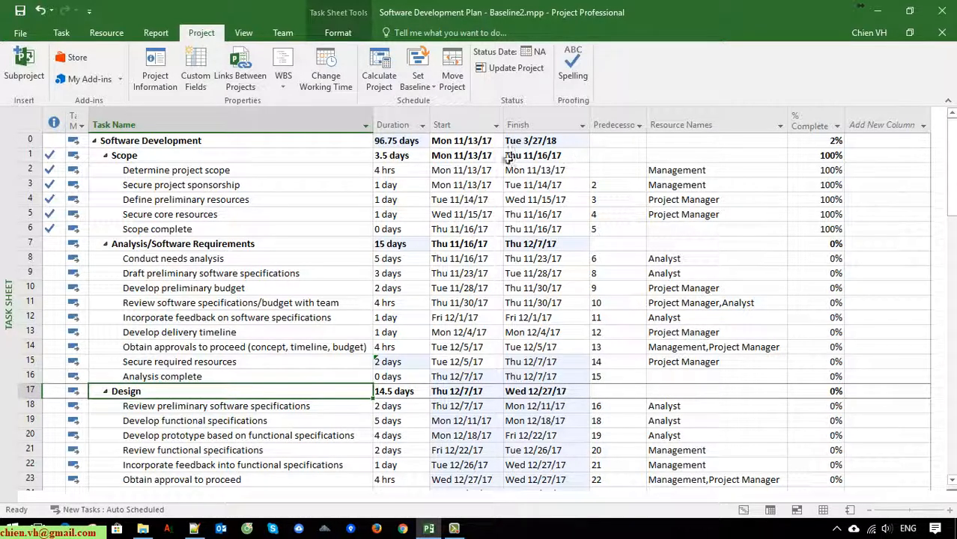
Examine the project statistics for the finish variance and the current duration and work against the baseline
left_click(320, 230)
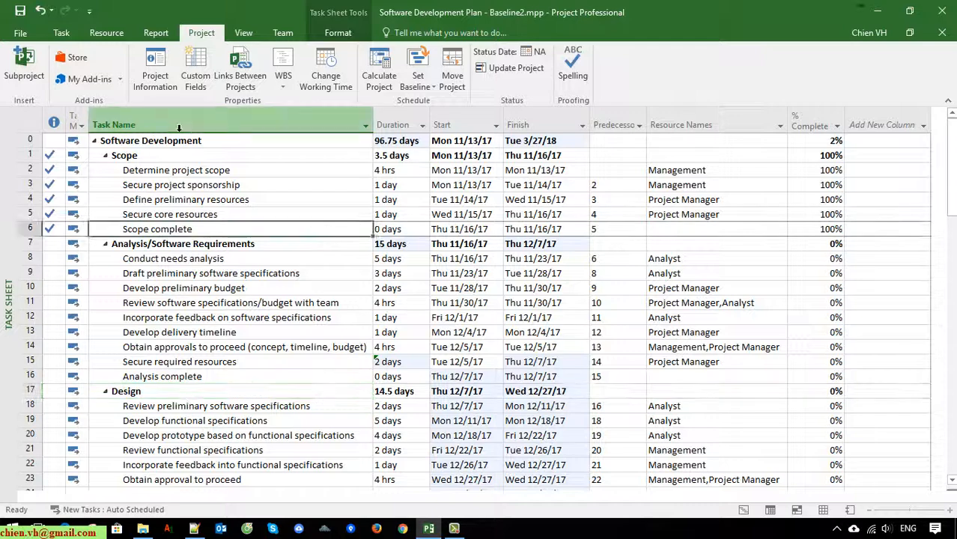
left_click(156, 72)
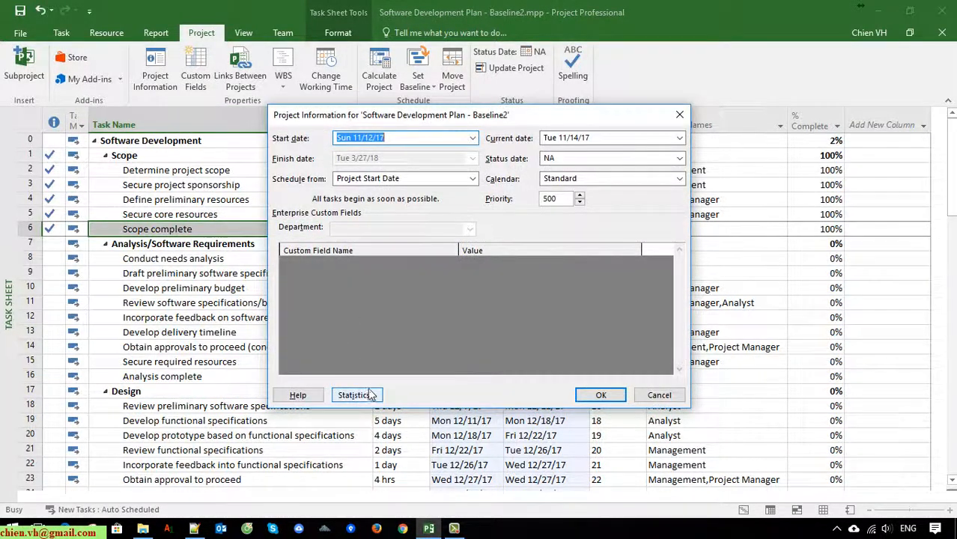
left_click(371, 395)
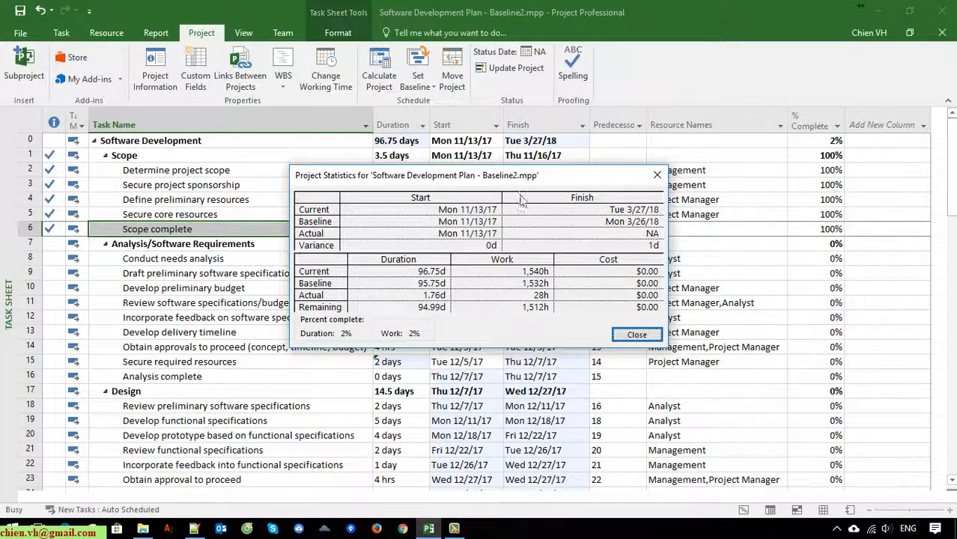
left_click(644, 337)
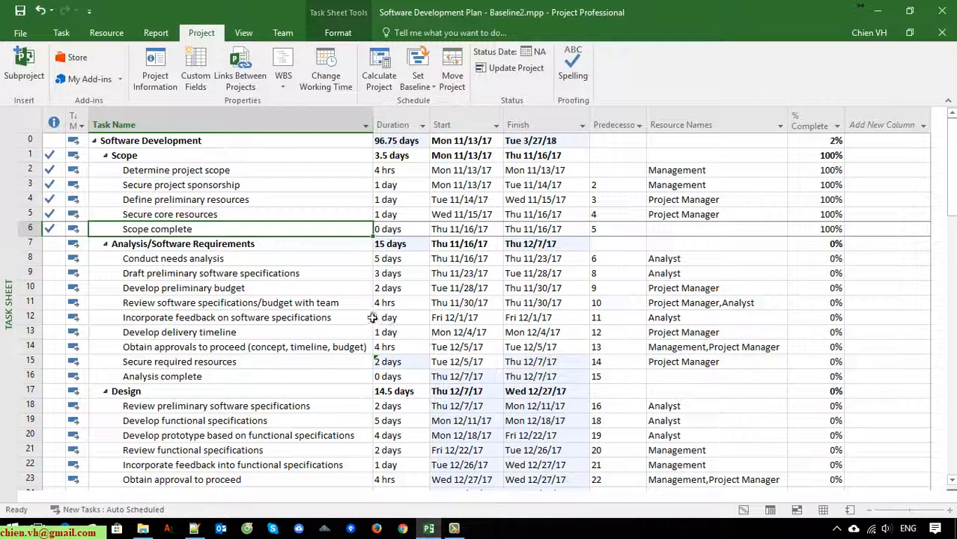
left_click(322, 249)
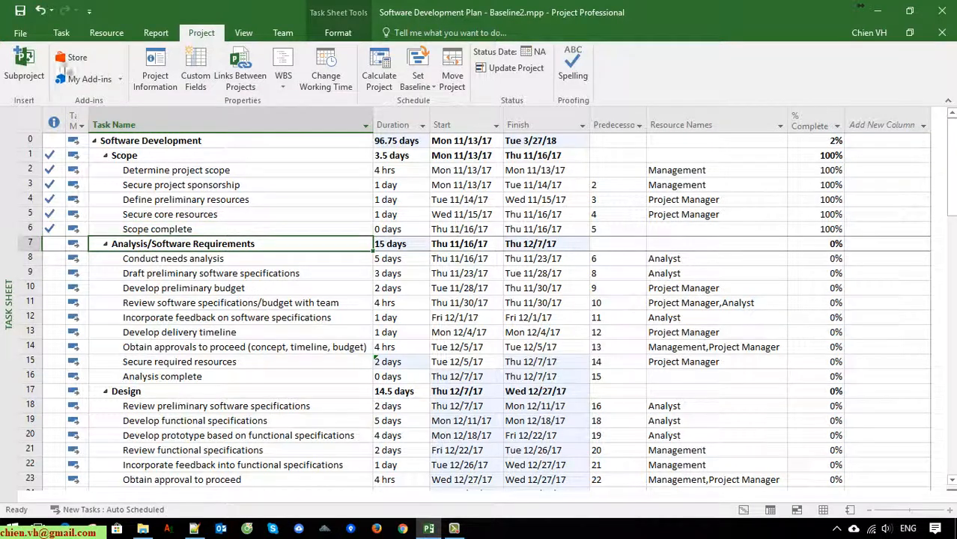
Save the project file and switch the task list to the Multiple Baselines Gantt view
key("ctrl+s")
left_click(60, 33)
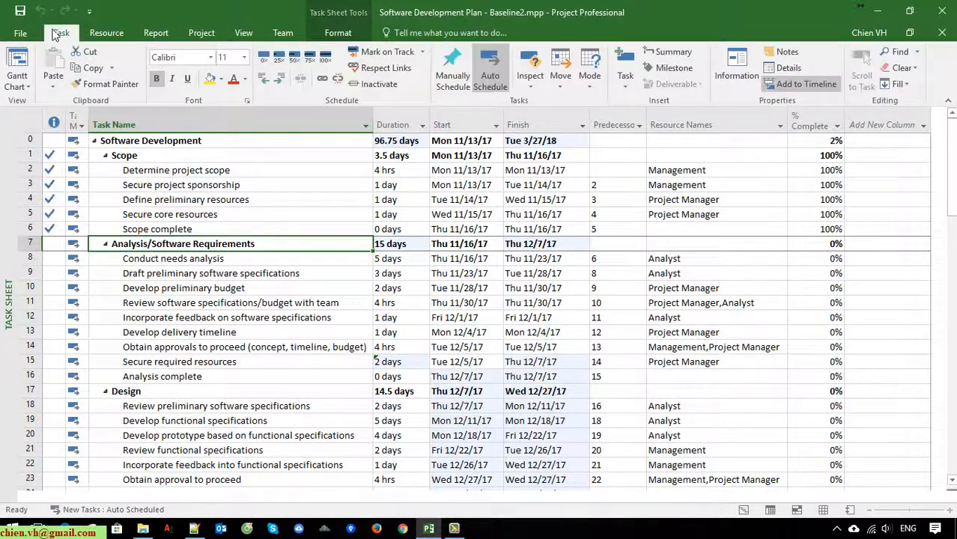
left_click(18, 82)
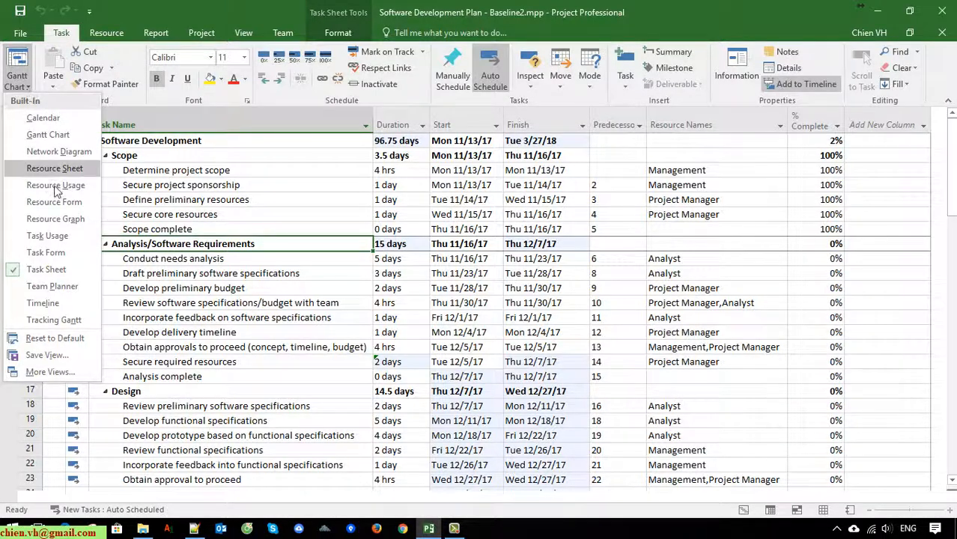
left_click(66, 372)
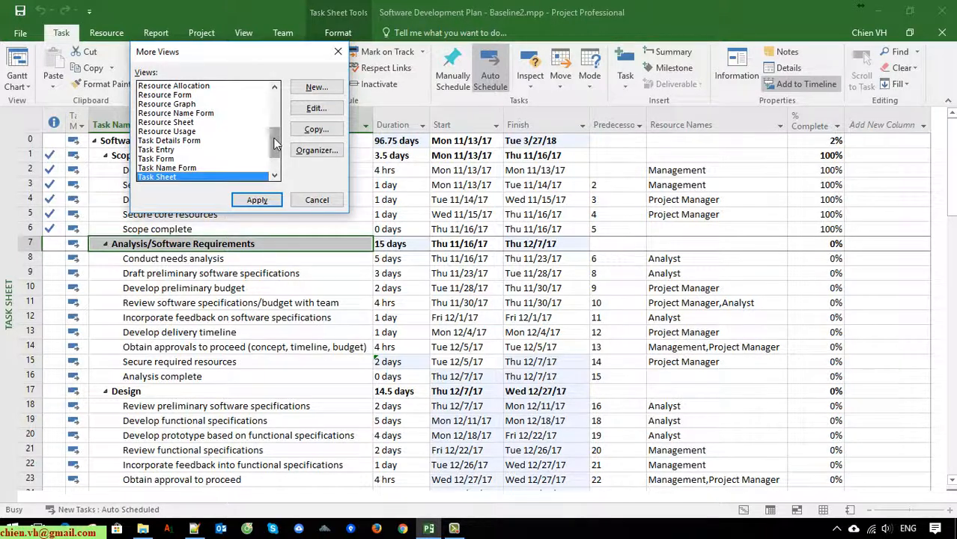
scroll(275, 143, "down", 2)
scroll(274, 144, "up", 3)
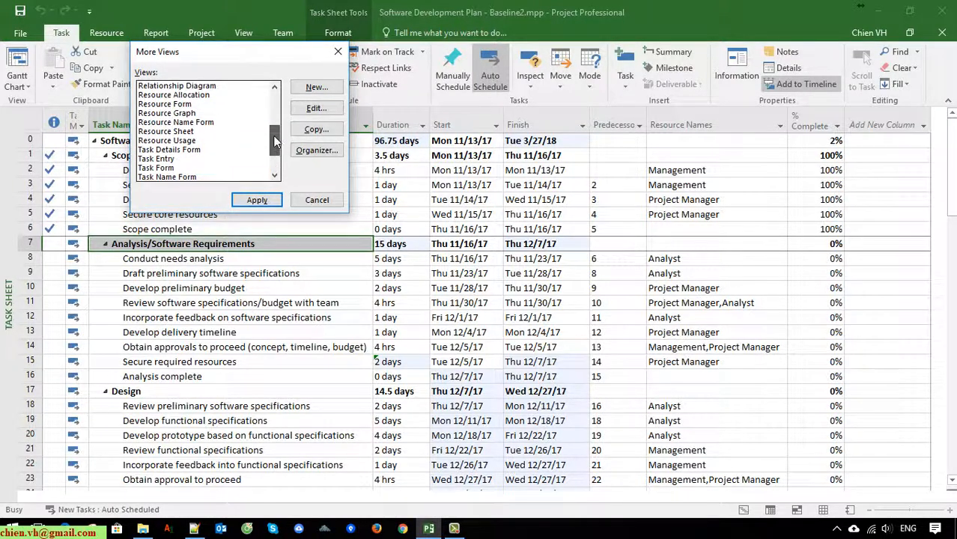
left_click_drag(274, 136, 272, 125)
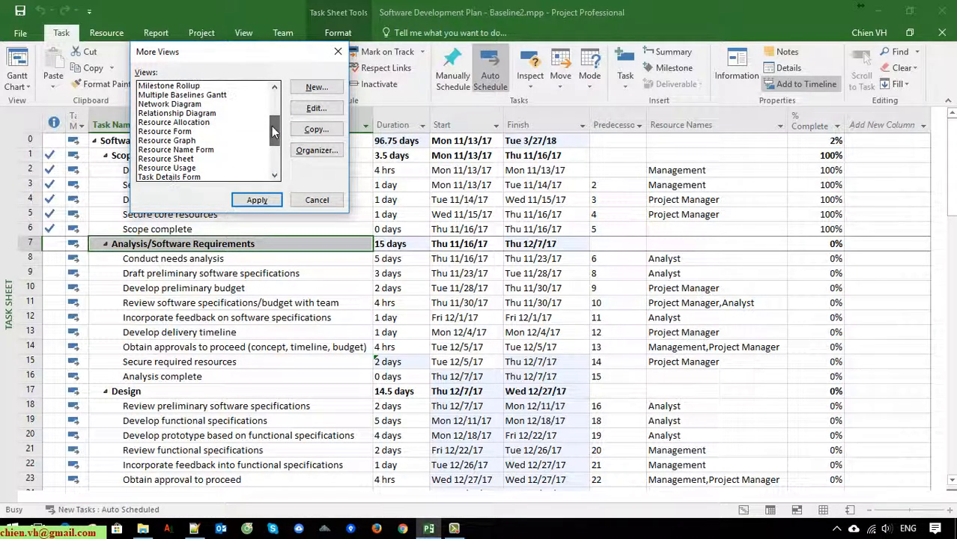
left_click(213, 96)
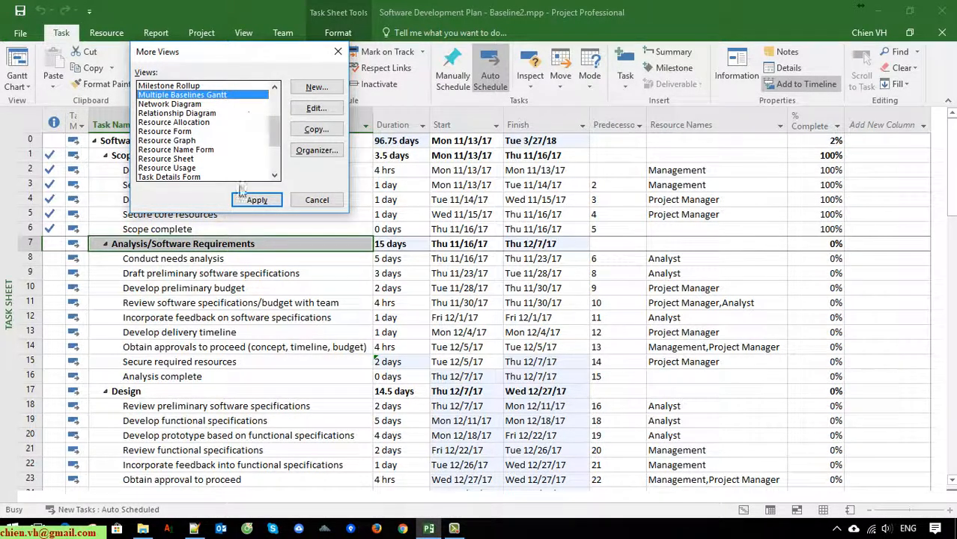
left_click(257, 200)
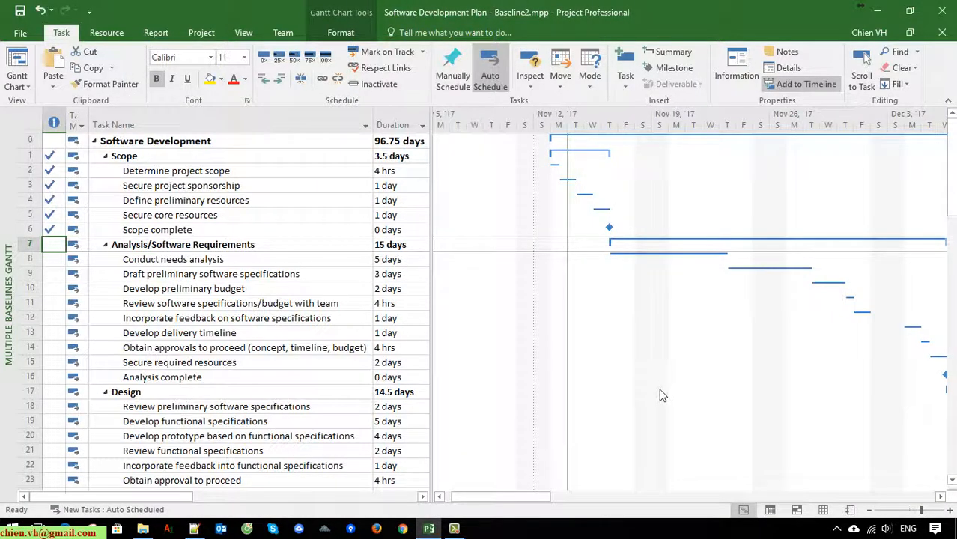
Set Baseline 1 for the entire project from the current schedule
left_click_drag(537, 497, 601, 498)
scroll(749, 388, "down", 6)
left_click_drag(951, 266, 951, 187)
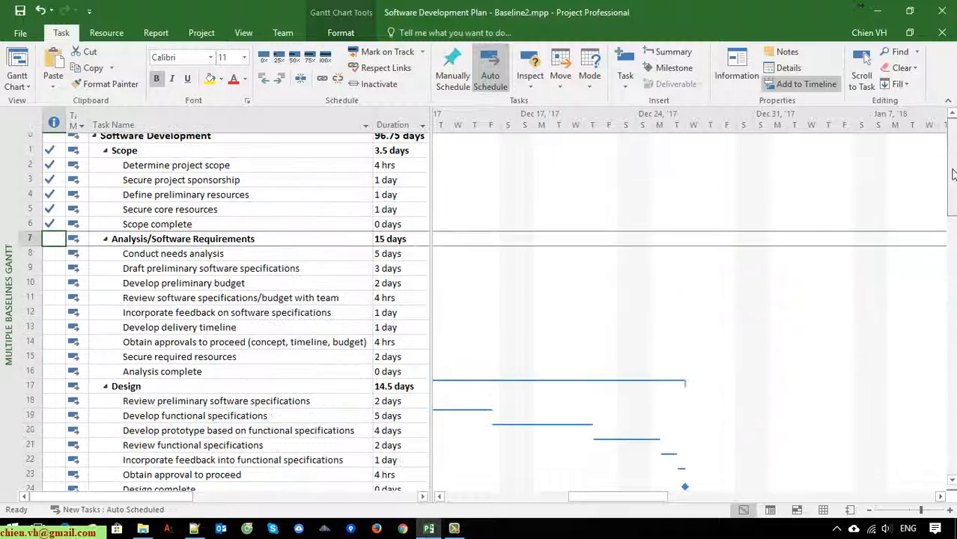
left_click_drag(611, 497, 487, 498)
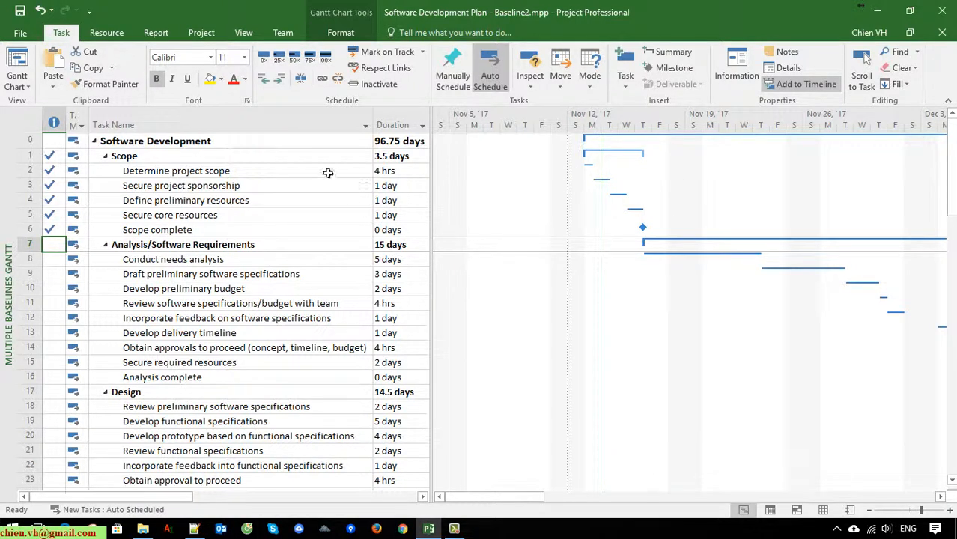
left_click(202, 34)
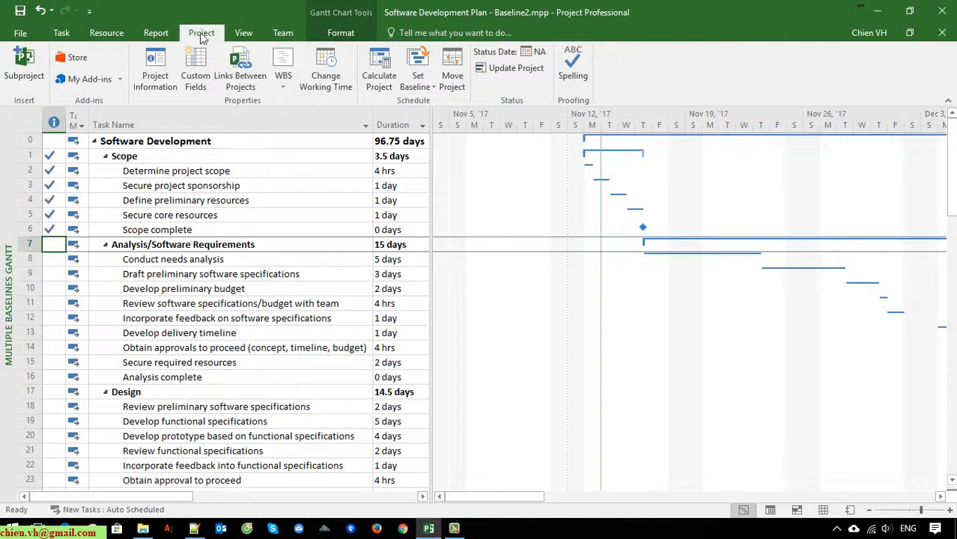
left_click(431, 88)
left_click(442, 101)
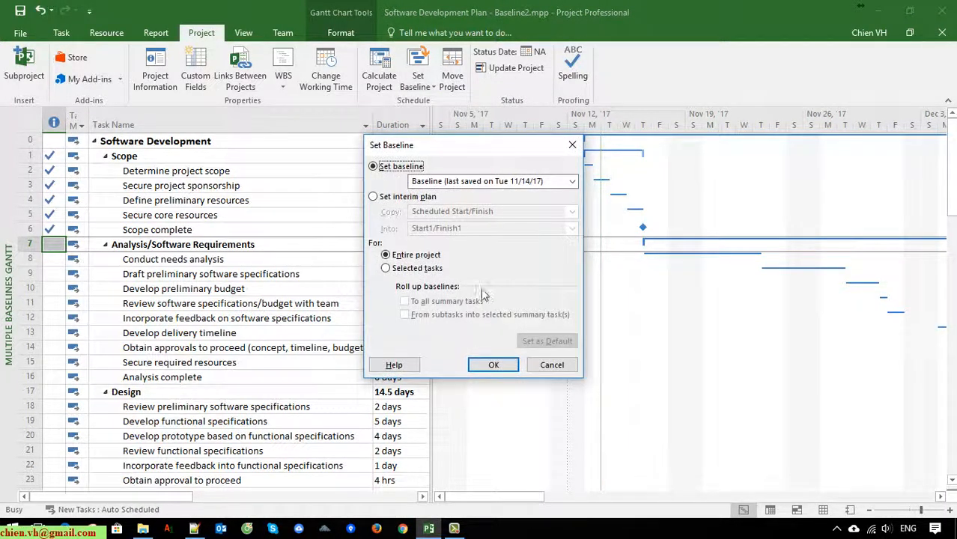
left_click(572, 182)
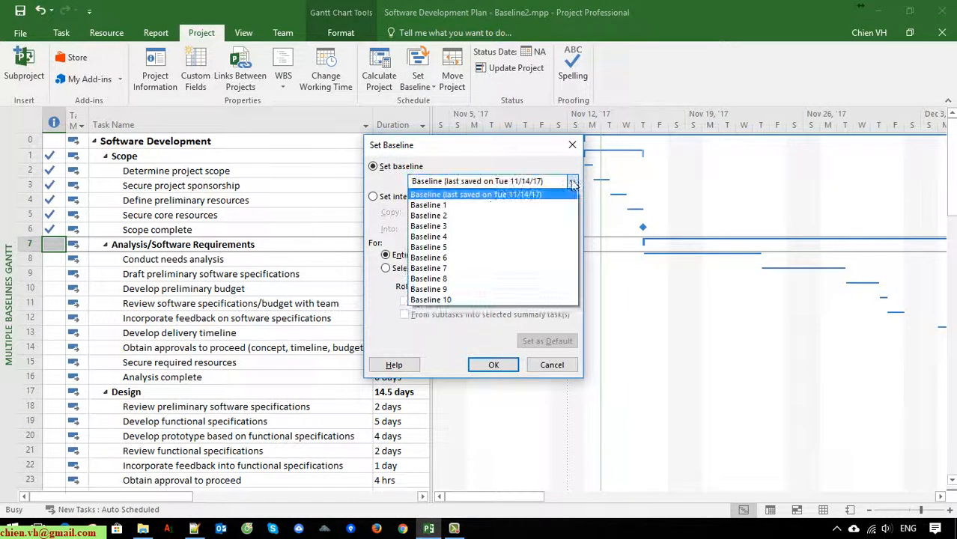
left_click(460, 206)
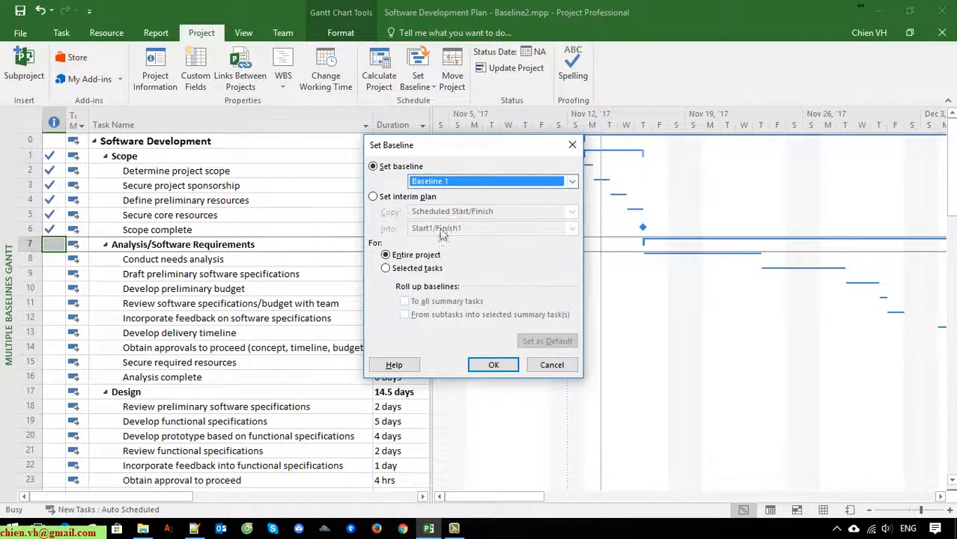
left_click(494, 365)
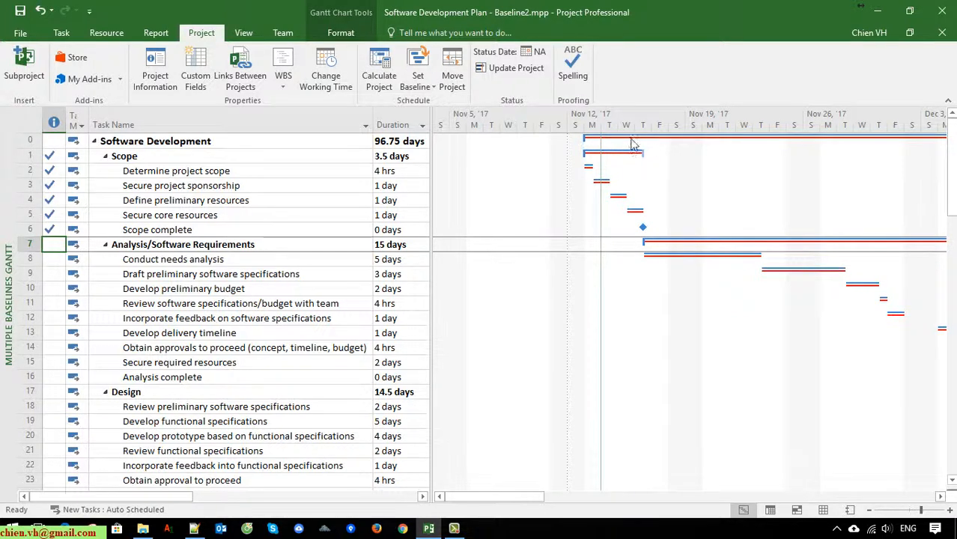
Compare the Baseline and Baseline 1 bars of the Software Development summary task from its start to its finish
mouse_move(633, 144)
left_click_drag(536, 496, 915, 498)
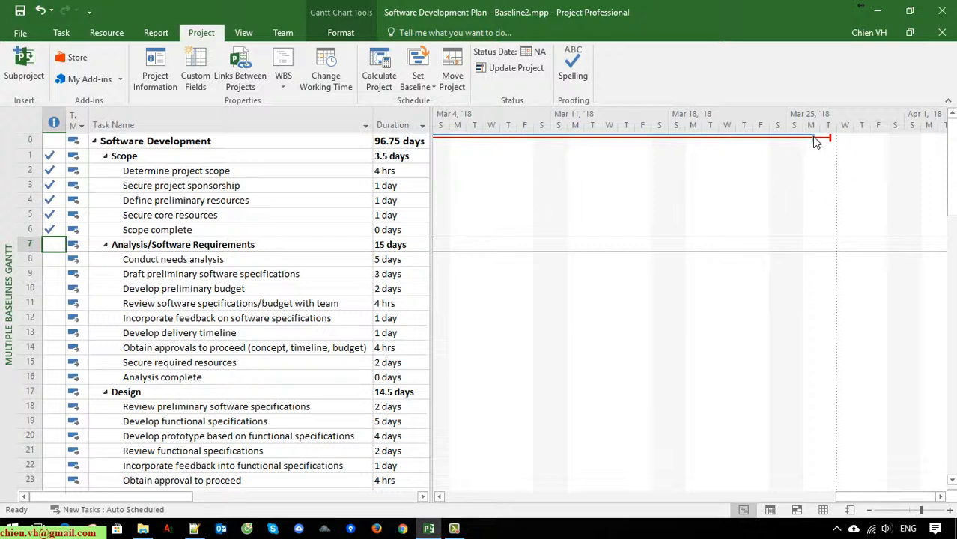
left_click_drag(874, 497, 477, 481)
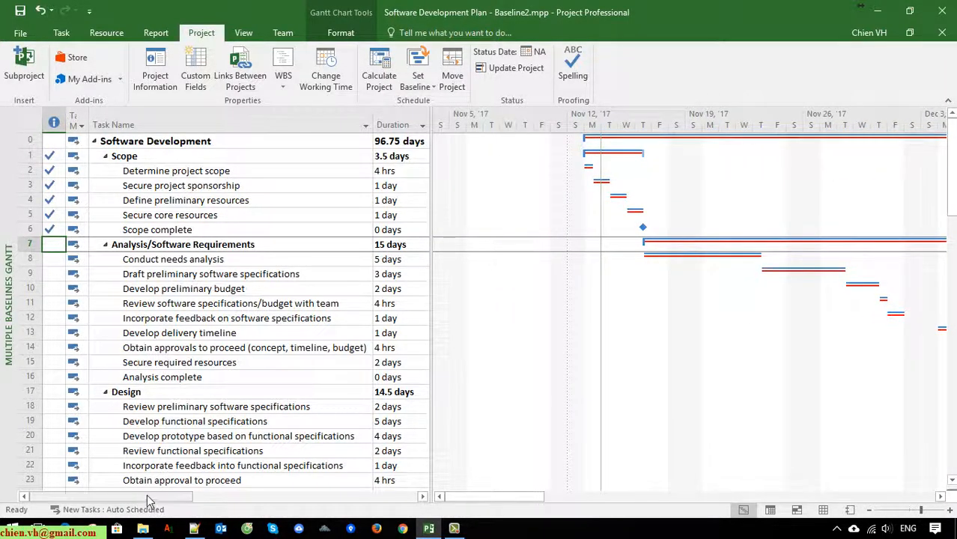
Examine the Baseline and Baseline 1 bars of the Secure required resources task at a finer timescale, including the tasks that follow it
left_click_drag(171, 499, 192, 498)
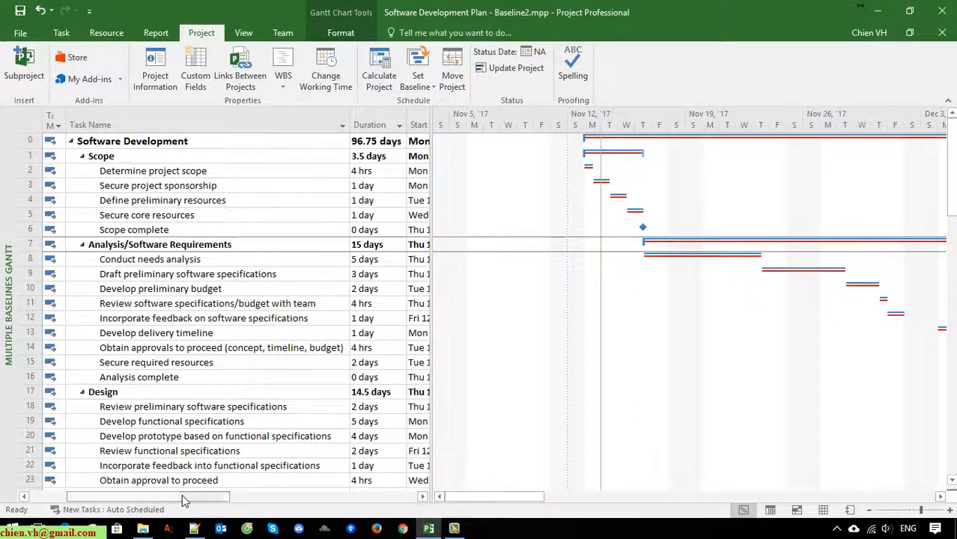
scroll(209, 476, "down", 2)
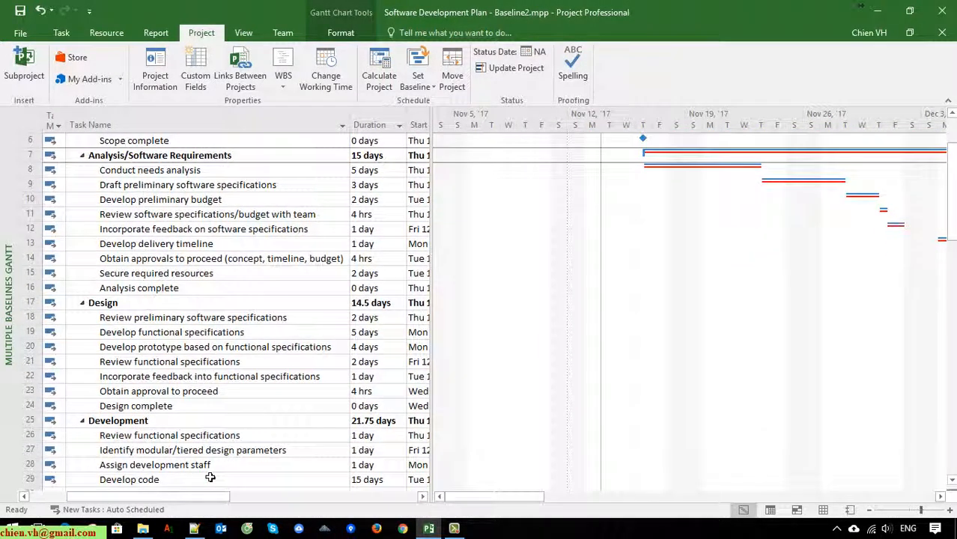
scroll(209, 477, "up", 2)
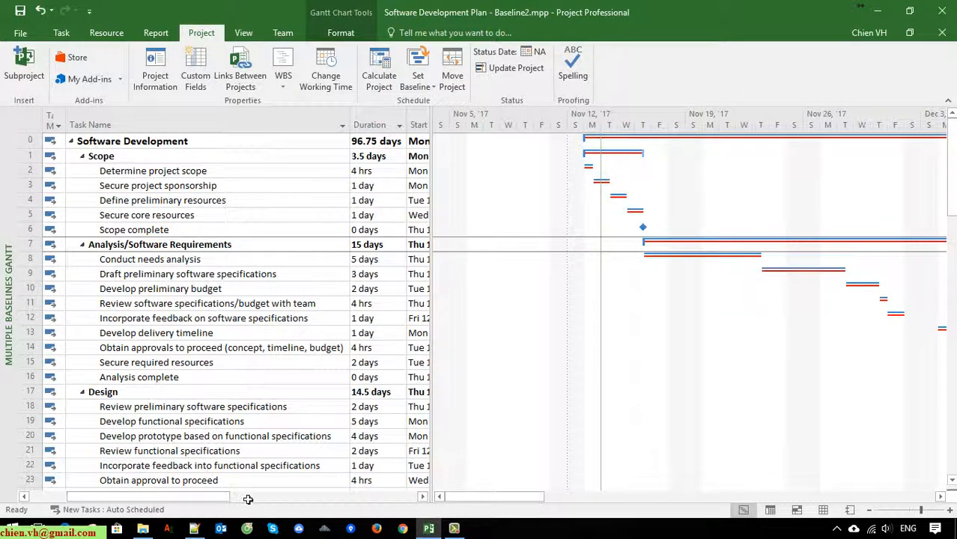
left_click(390, 365)
left_click(30, 362)
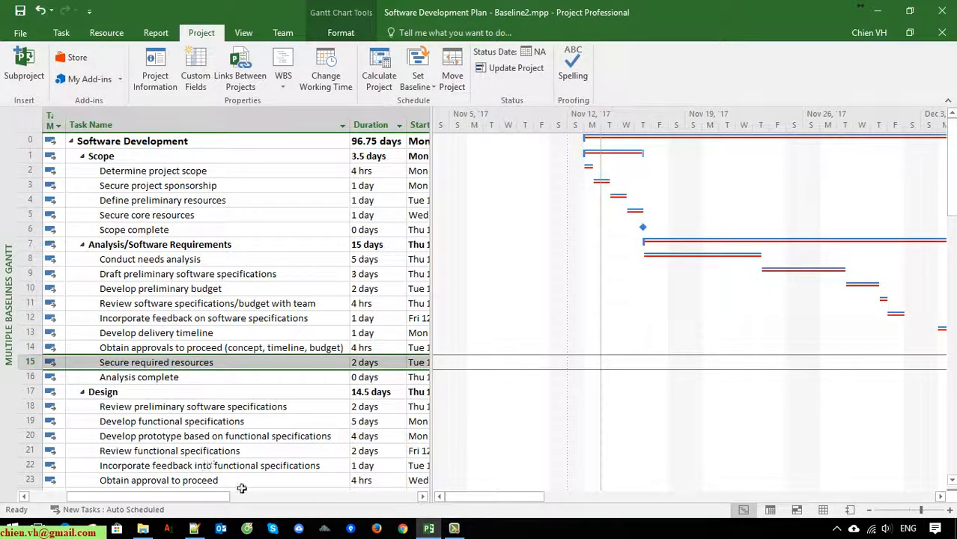
left_click_drag(493, 498, 571, 498)
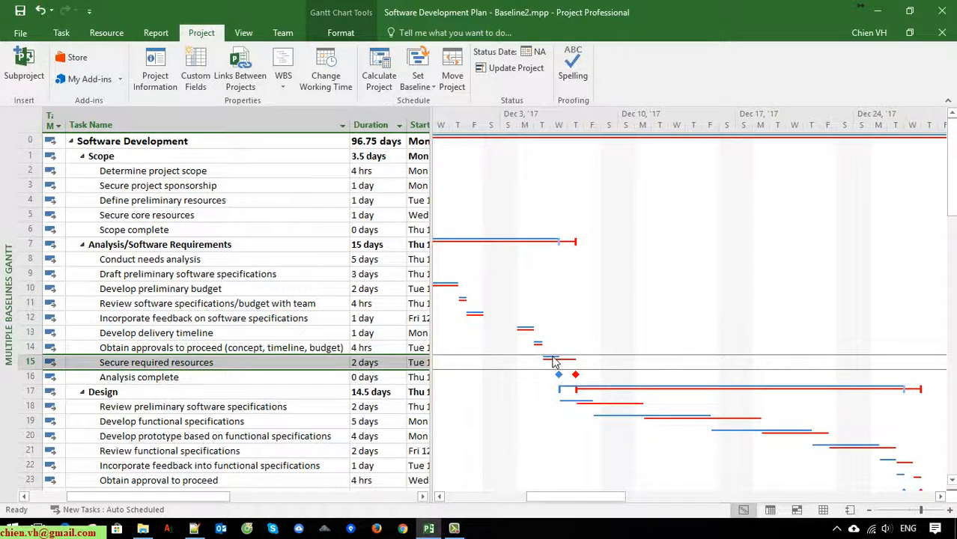
mouse_move(552, 362)
left_click(951, 510)
left_click(951, 511)
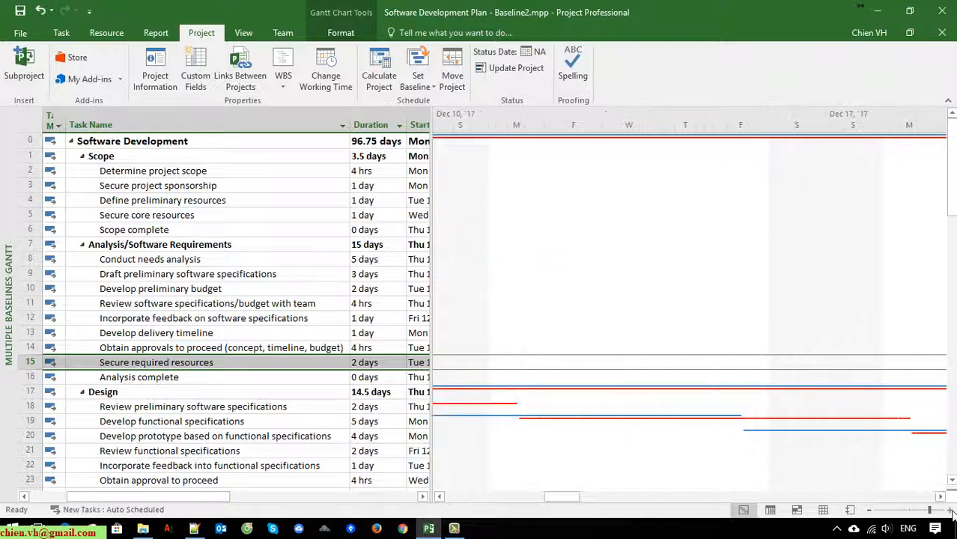
left_click(951, 511)
left_click_drag(567, 497, 543, 510)
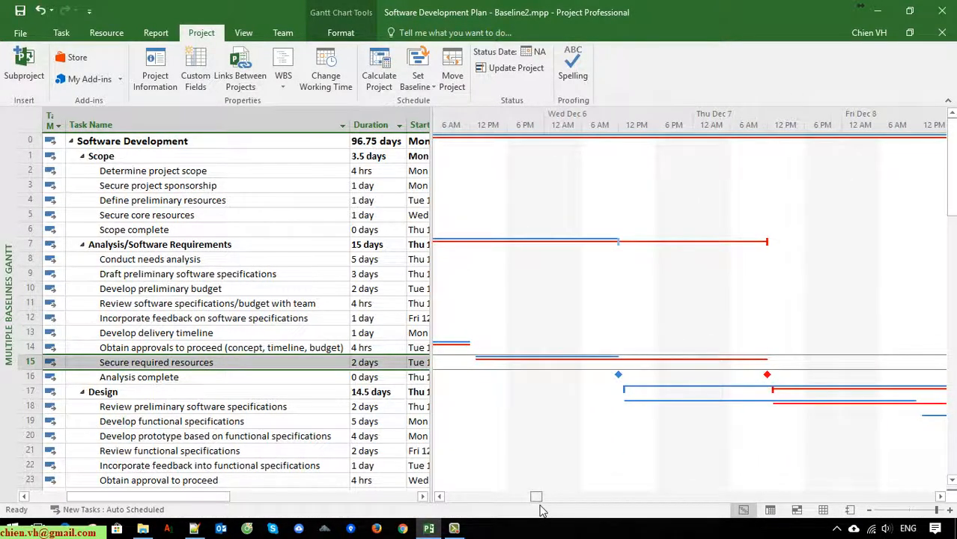
mouse_move(611, 361)
mouse_move(766, 365)
scroll(685, 452, "down", 3)
left_click_drag(687, 499, 583, 494)
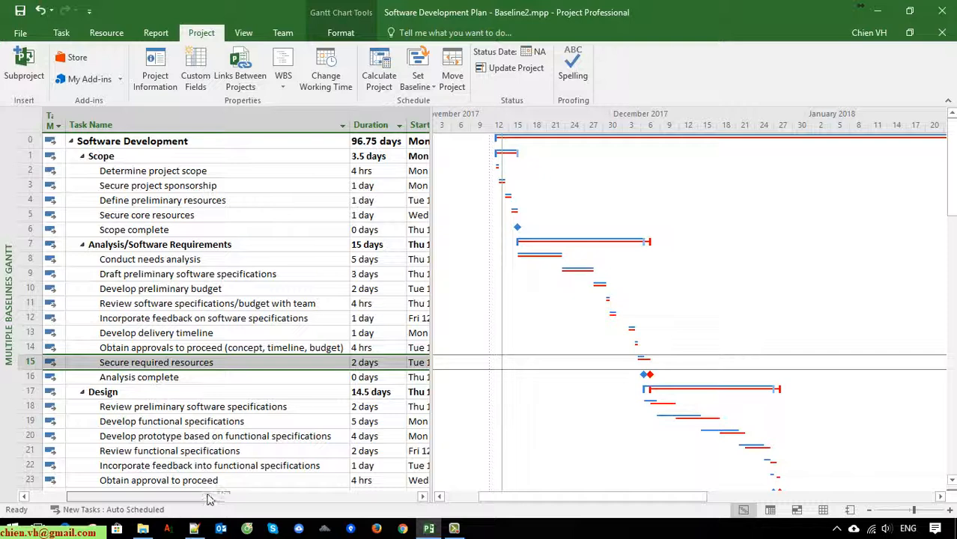
Set the duration of the Secure required resources task to 5 days
left_click_drag(225, 497, 270, 497)
left_click(378, 391)
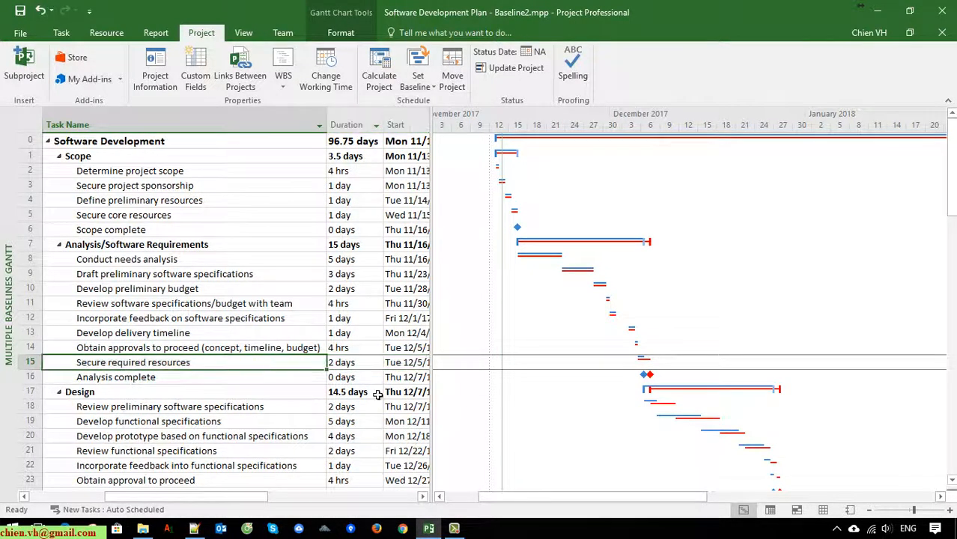
left_click(378, 364)
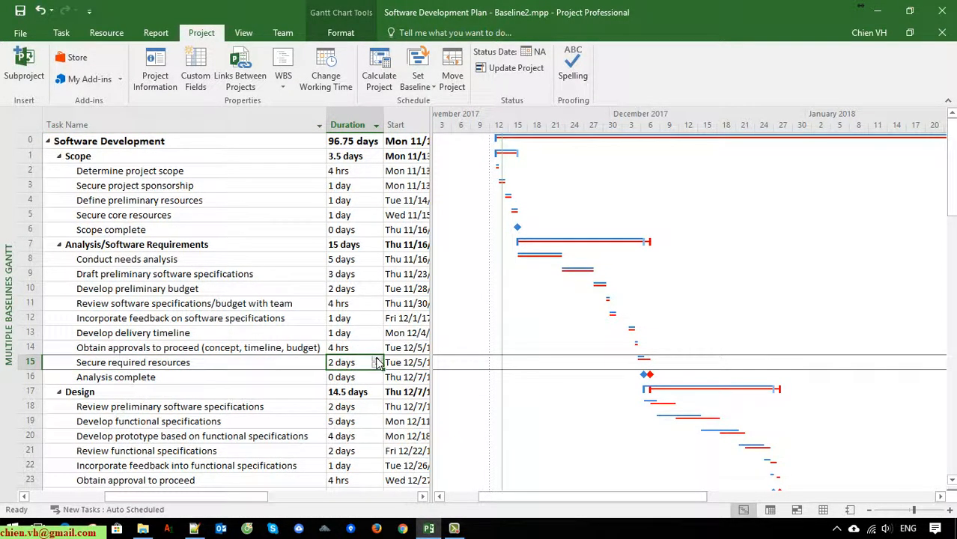
left_click(378, 359)
left_click(378, 360)
left_click(378, 359)
left_click(262, 391)
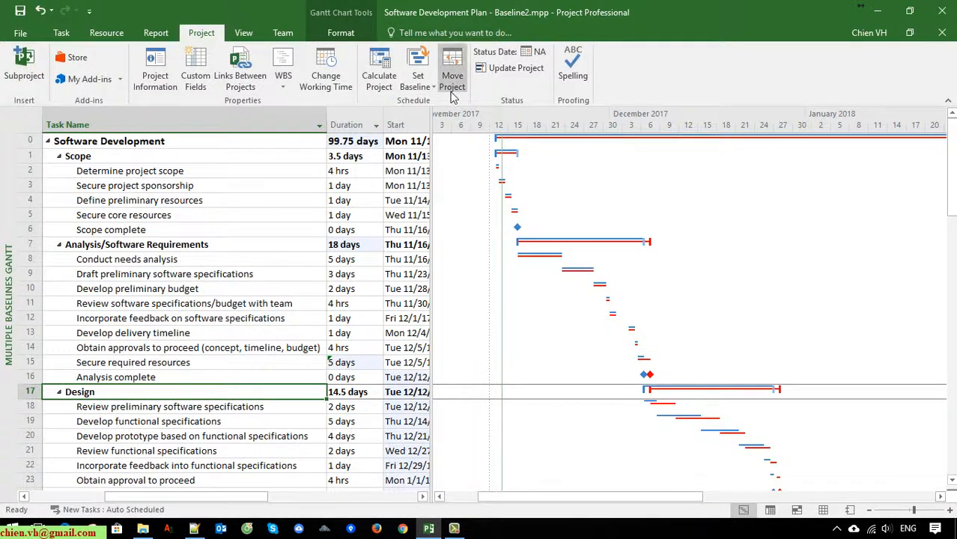
Set Baseline 2 for the entire project from the changed schedule
left_click(418, 78)
left_click(437, 108)
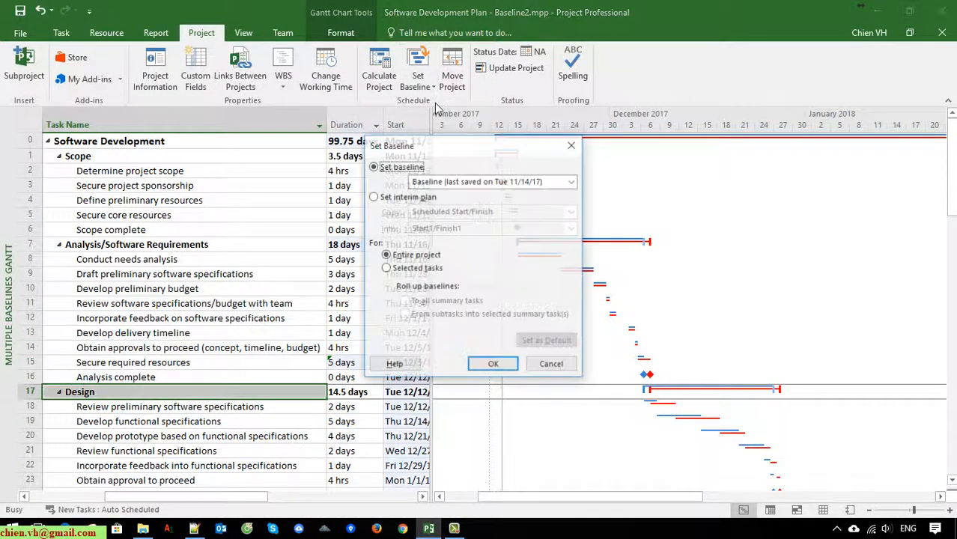
left_click(572, 182)
left_click(494, 220)
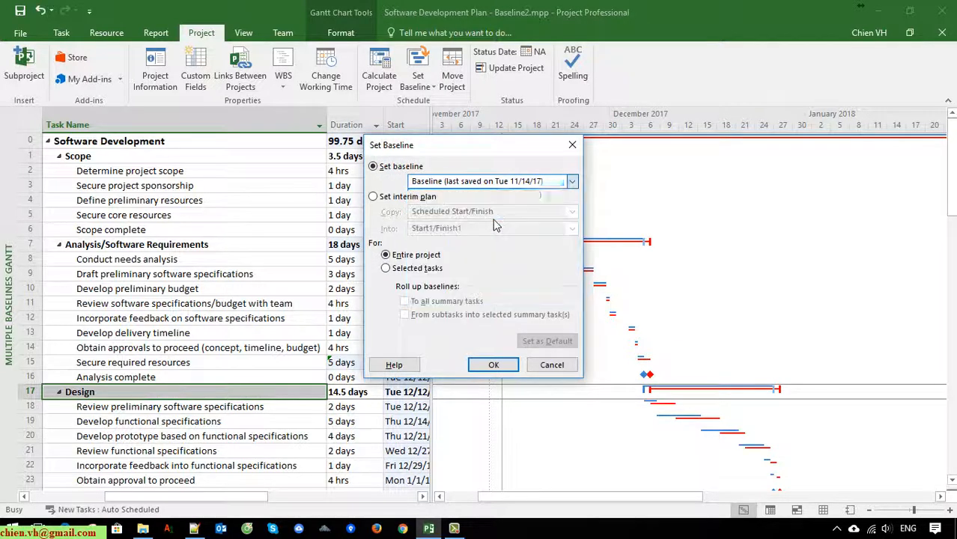
left_click(494, 364)
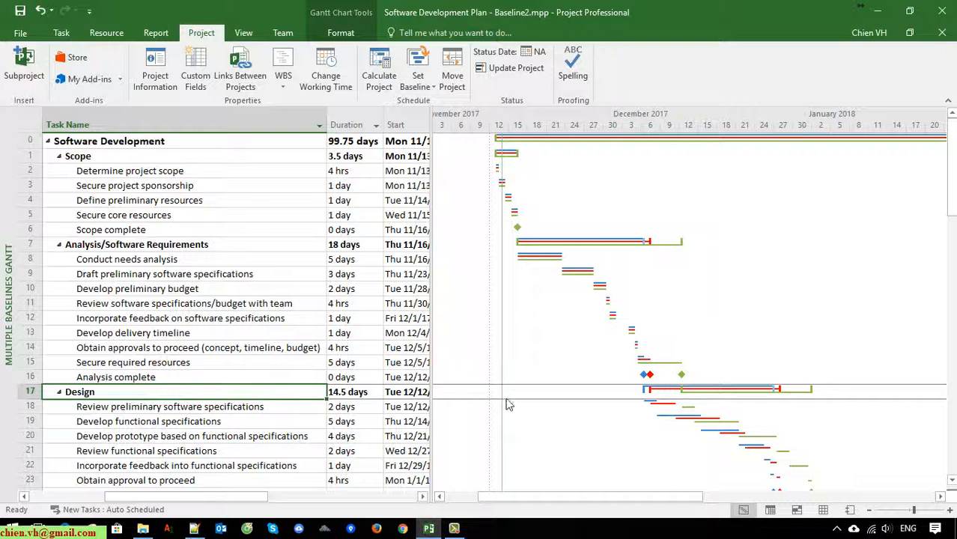
Compare the Baseline, Baseline 1 and Baseline 2 bars of the Secure required resources task in the Multiple Baselines Gantt chart
left_click(49, 383)
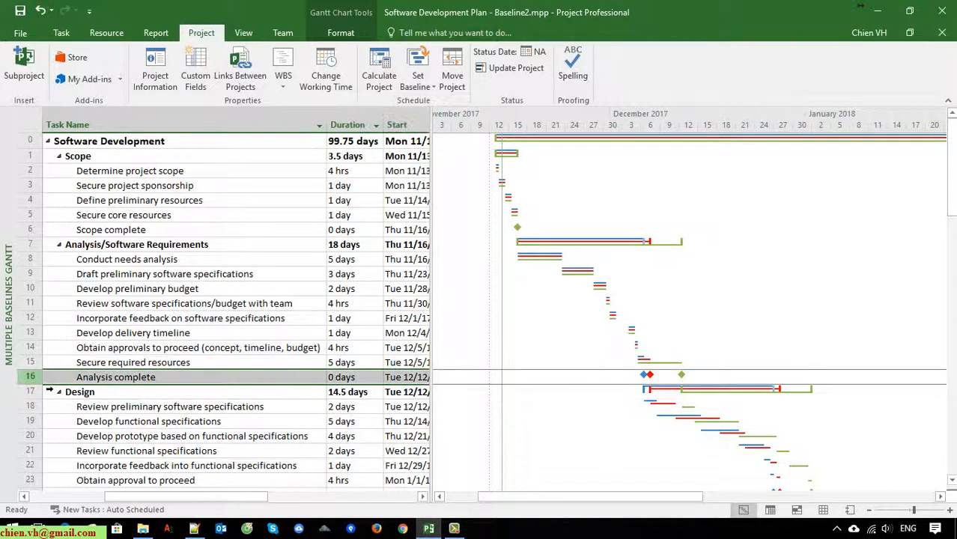
left_click(31, 363)
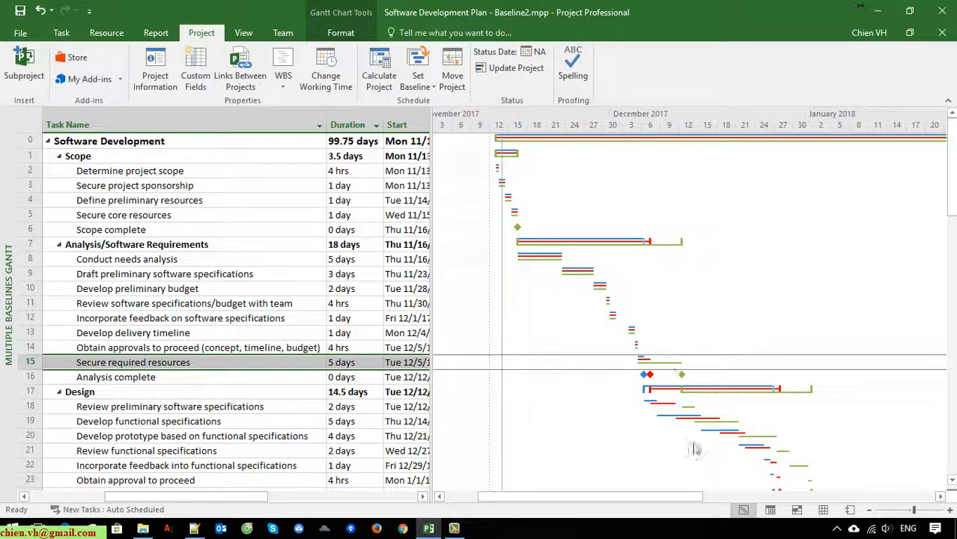
left_click_drag(662, 498, 494, 511)
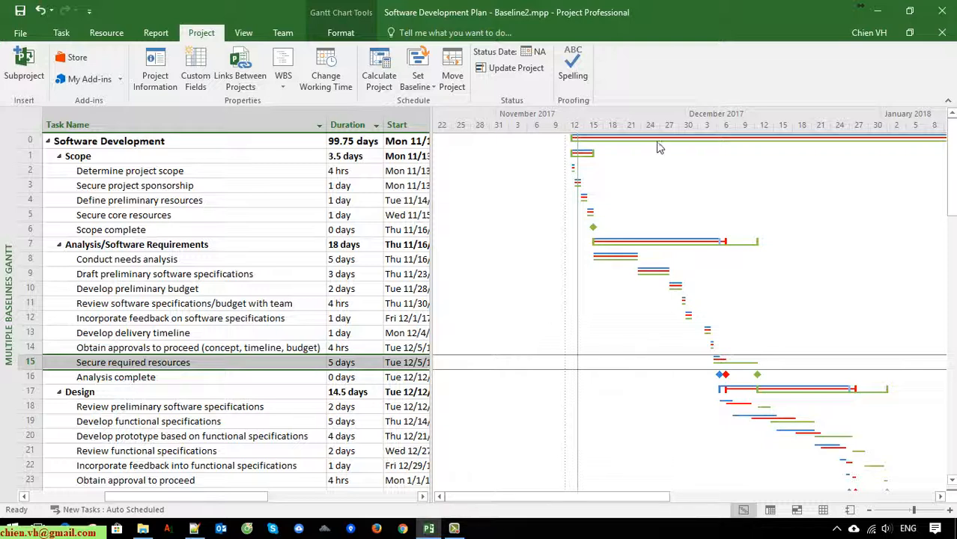
Show the project statistics beside the Gantt bars to compare the current schedule's dates, duration and work with the baseline
left_click(159, 71)
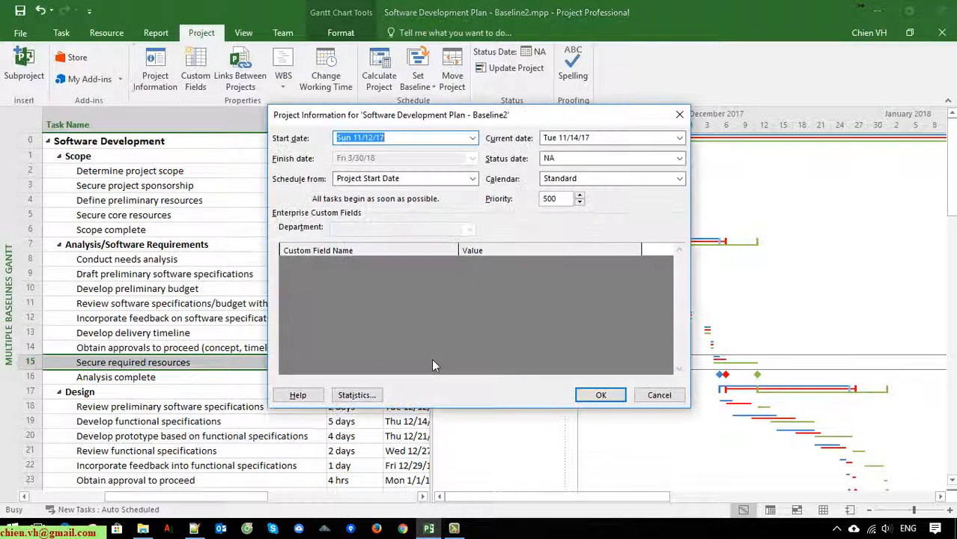
left_click(369, 397)
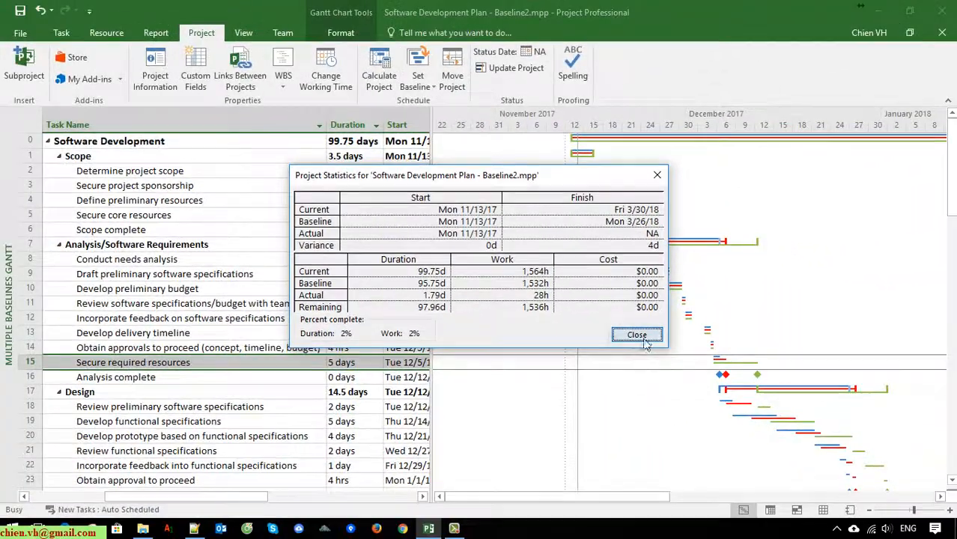
left_click_drag(586, 182, 476, 199)
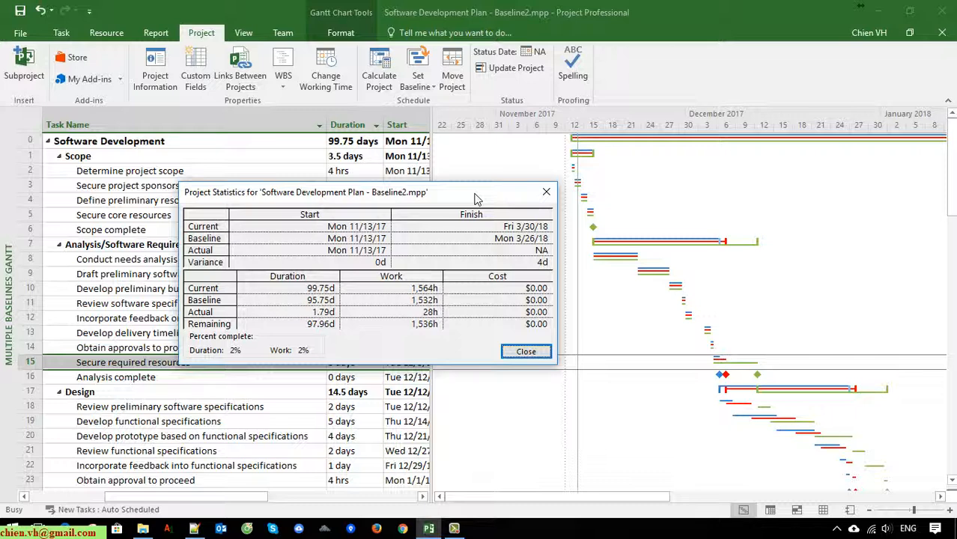